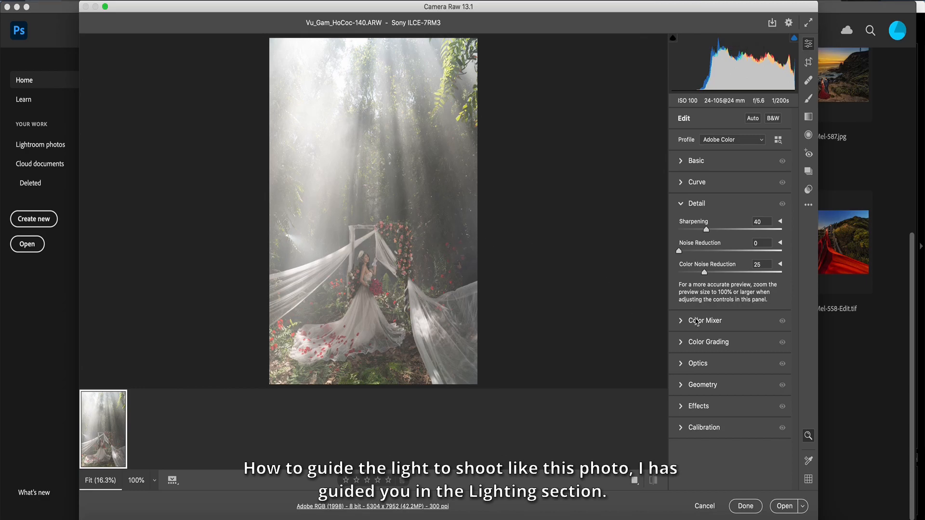
Open the edited raw wedding photo from Camera Raw into Photoshop
click(779, 506)
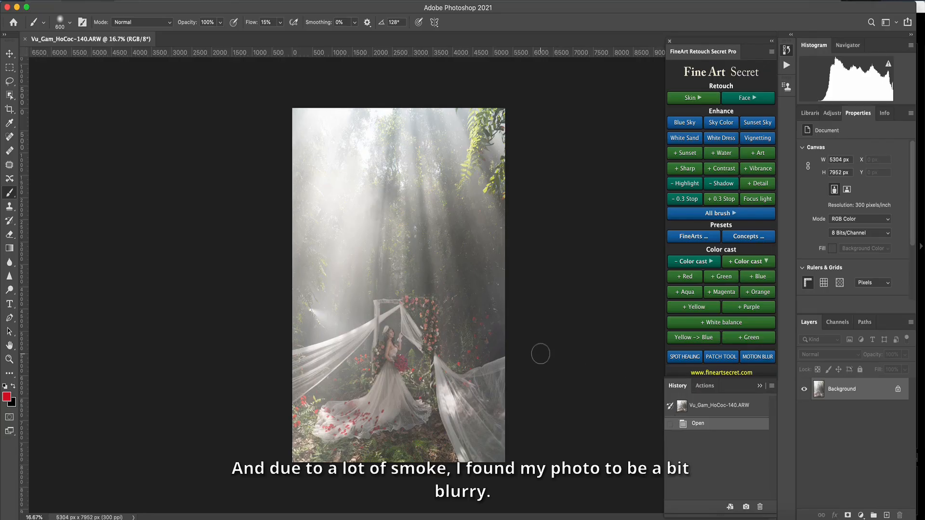
Examine the sharpness and haze around the bride and the flower arch at close range
key(super+plus)
key(super+plus)
key(super+plus)
key(super+plus)
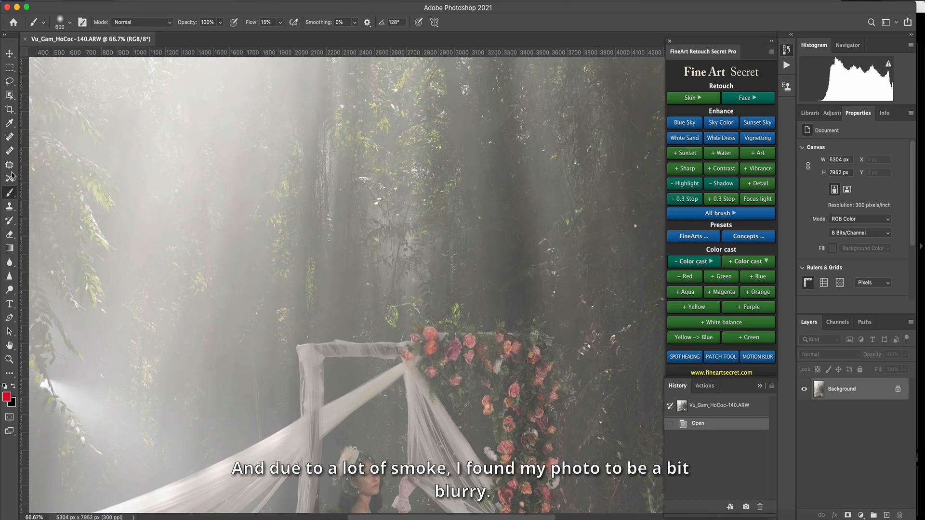
scroll(327, 318, down, 8)
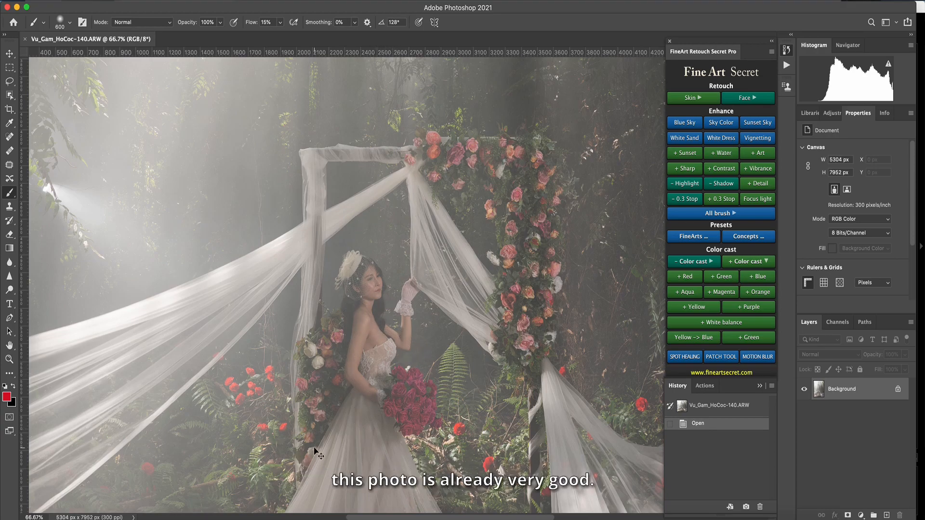
key(super+minus)
key(super+minus)
key(super+minus)
key(super+minus)
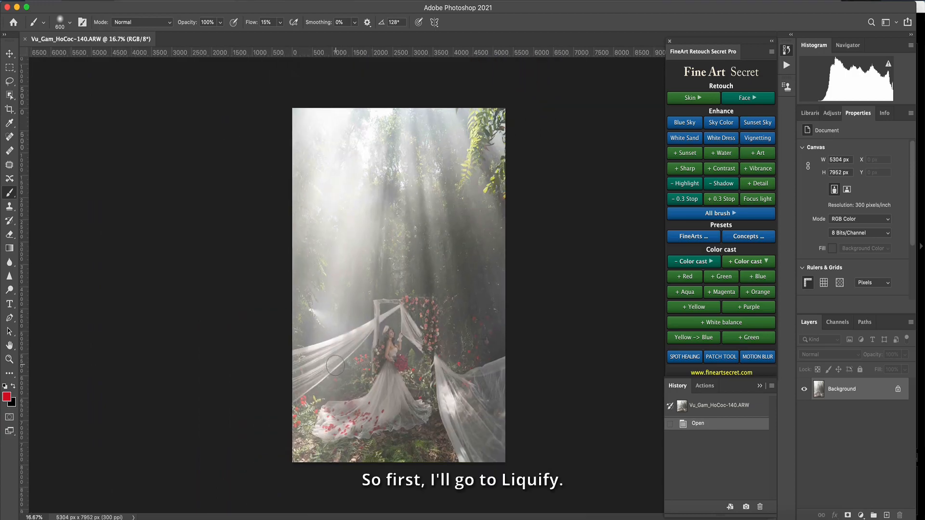
Start Liquify from the retouch shortcuts and push the right-hand veil's lower edge outward with a 1500 brush
click(700, 262)
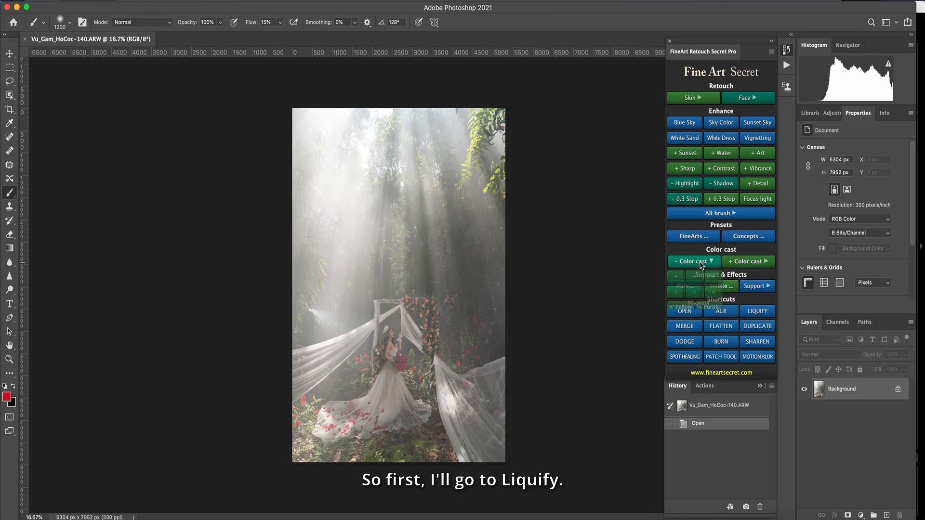
click(718, 263)
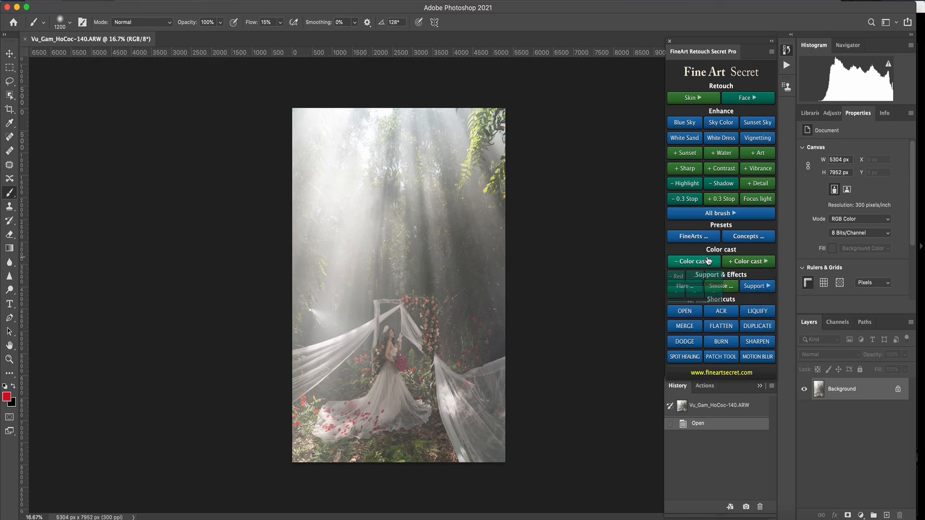
click(756, 311)
key(bracketright)
key(bracketright)
key(bracketright)
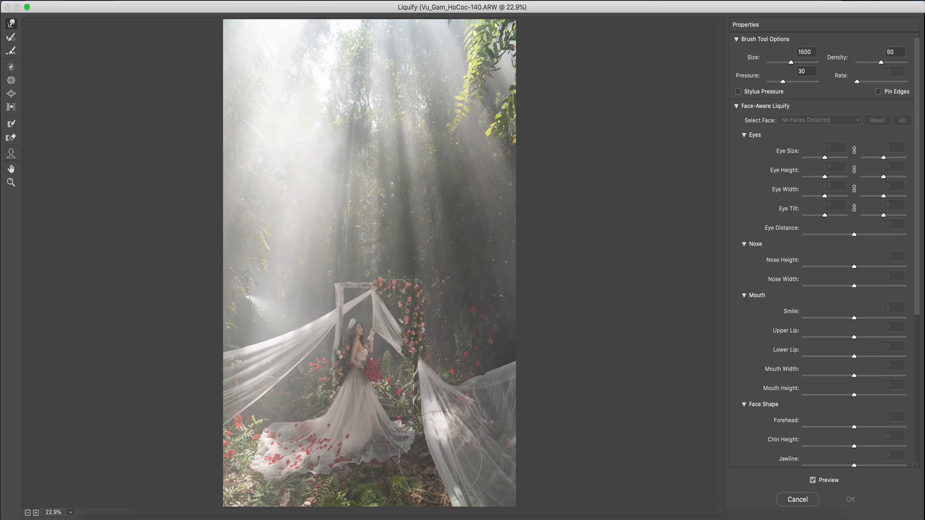
mouse_move(439, 459)
mouse_down()
mouse_move(431, 453)
mouse_move(425, 464)
mouse_up()
Push the upper edge of the right-hand veil upward into a fuller curve with the Liquify brush
key(bracketleft)
key(bracketleft)
key(bracketright)
key(bracketright)
key(bracketright)
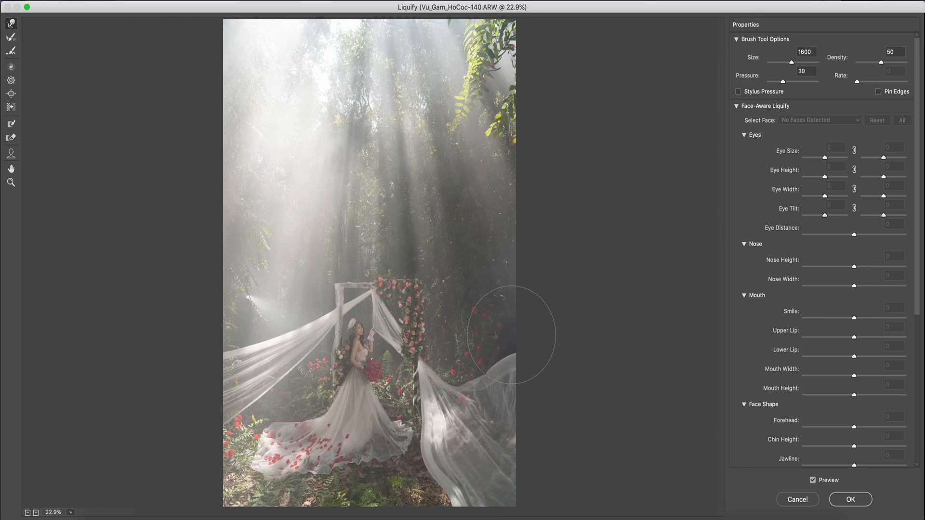
key(bracketleft)
key(bracketleft)
key(bracketleft)
drag(495, 385, 487, 356)
Reshape the left-hand veil into a flowing wave using a Liquify brush of about 2000
key(bracketleft)
key(bracketright)
key(bracketright)
key(bracketright)
key(bracketright)
key(bracketright)
key(bracketright)
mouse_move(282, 348)
mouse_down()
mouse_move(290, 367)
mouse_move(278, 346)
mouse_move(281, 364)
mouse_move(238, 368)
mouse_move(221, 347)
mouse_up()
key(bracketright)
drag(223, 434, 238, 448)
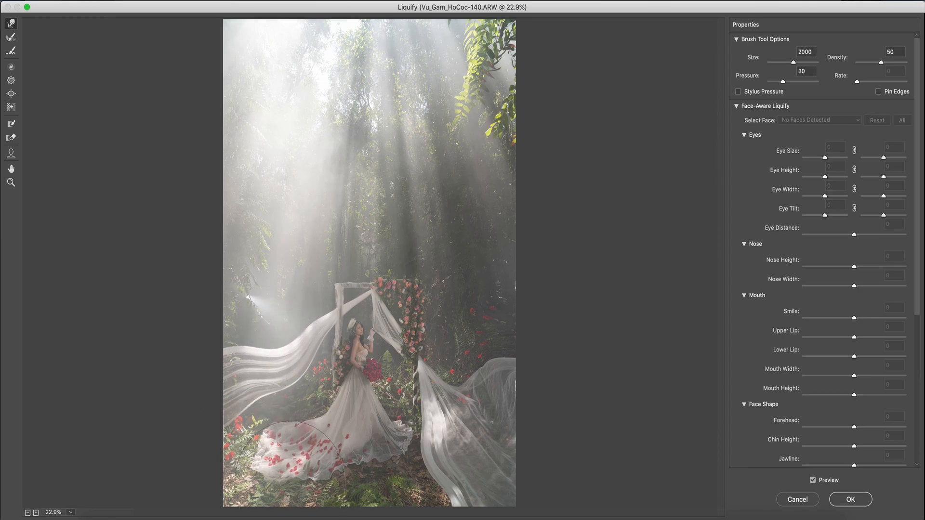
Push the lower hem of the bride's dress slightly outward using a Liquify brush of about 2100
key(bracketright)
key(bracketright)
mouse_move(358, 457)
mouse_down()
mouse_move(359, 474)
mouse_move(369, 464)
mouse_up()
key(bracketleft)
key(bracketright)
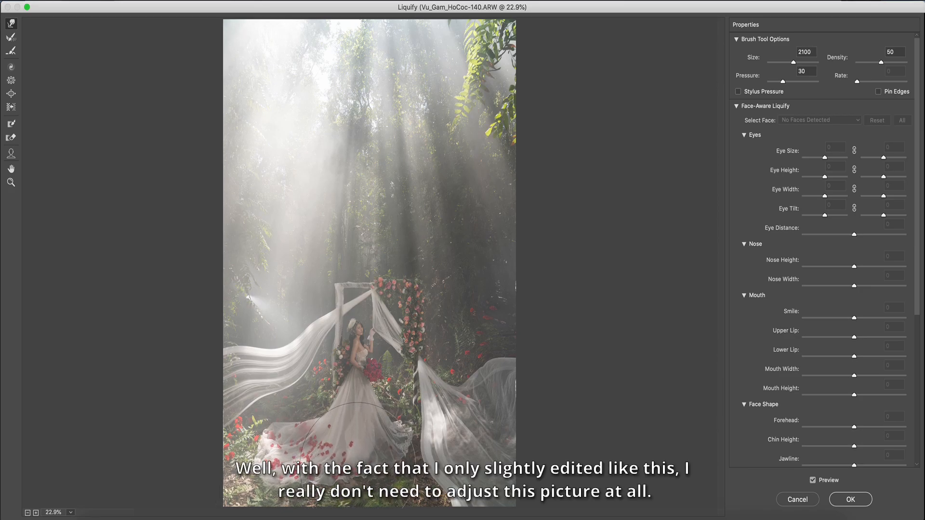
Refine the bride's skirt slightly using Liquify brush sizes between about 1100 and 1500, and apply the distortion
key(bracketleft)
key(bracketleft)
key(bracketleft)
key(bracketleft)
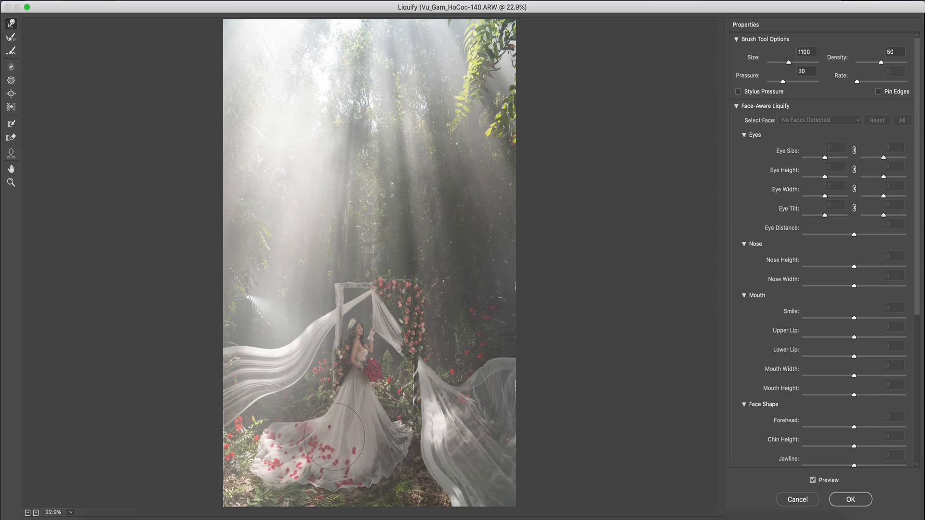
key(bracketleft)
key(bracketleft)
key(bracketleft)
key(bracketleft)
key(bracketleft)
key(bracketleft)
key(bracketleft)
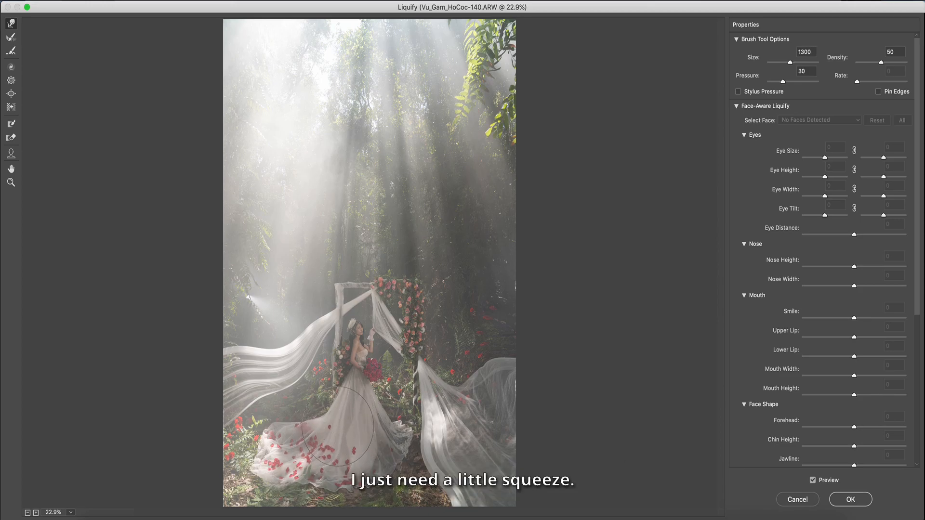
key(bracketright)
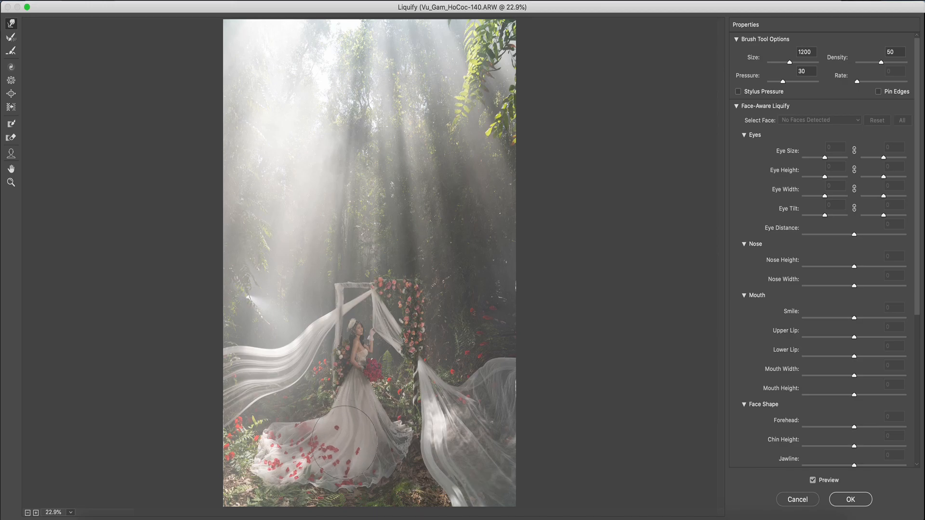
key(bracketleft)
key(bracketleft)
key(bracketright)
key(bracketright)
key(bracketright)
key(bracketright)
key(bracketright)
key(bracketright)
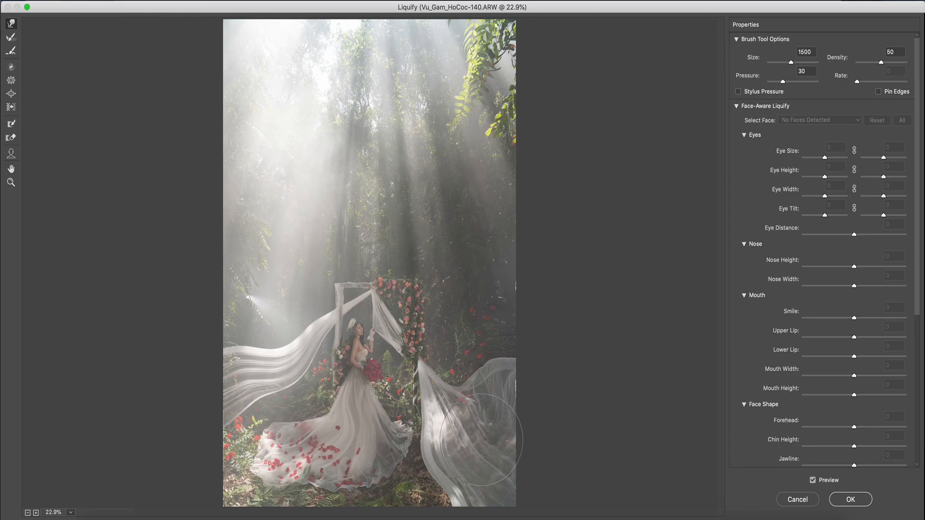
click(850, 500)
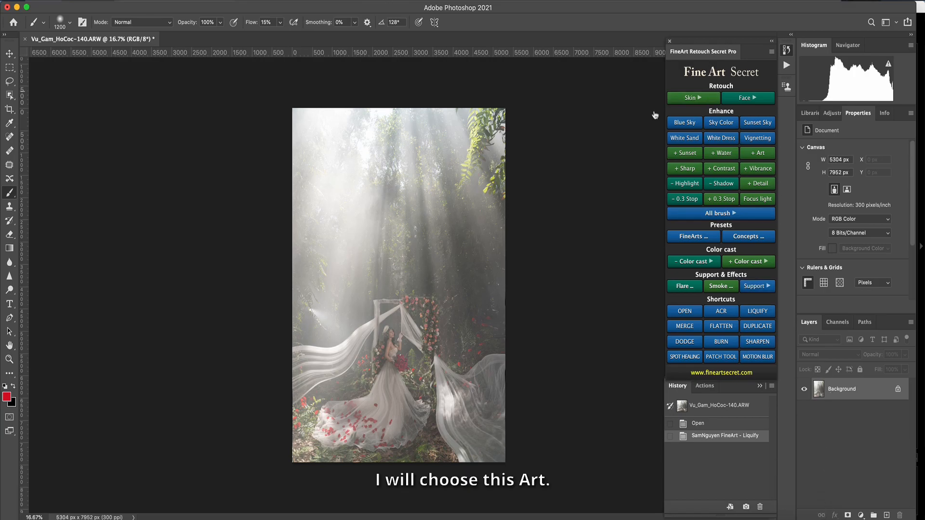
Apply the + Art enhancement to the photo and compare the image with and without its layer
click(759, 157)
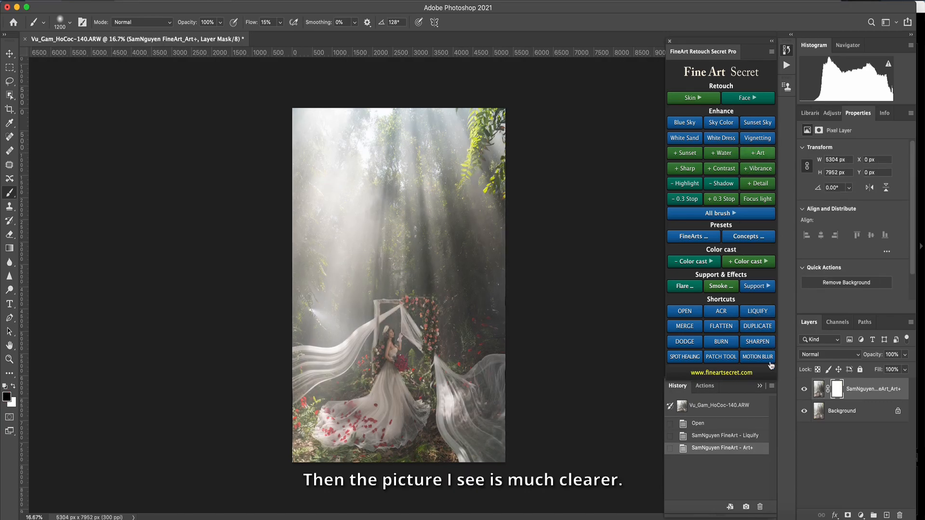
click(804, 390)
click(804, 390)
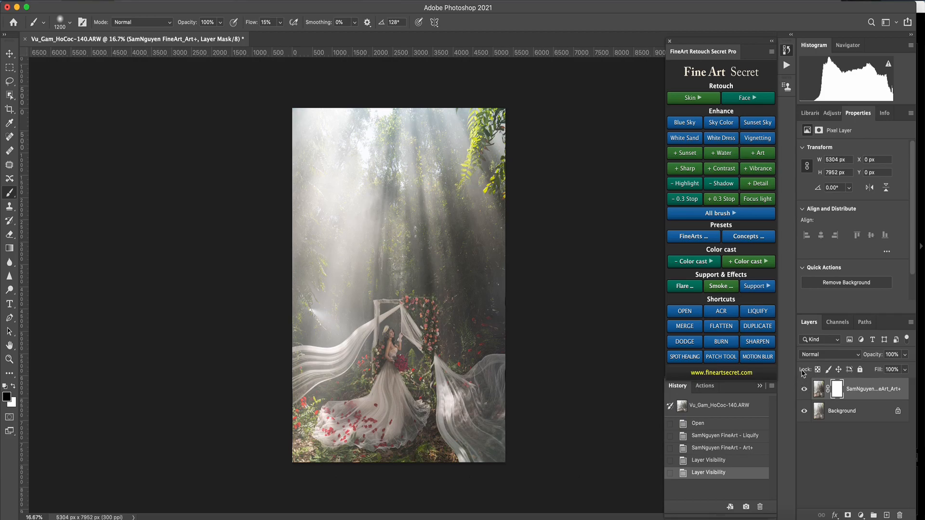
Add a Brightness/Contrast adjustment layer and set its contrast to 14
click(861, 516)
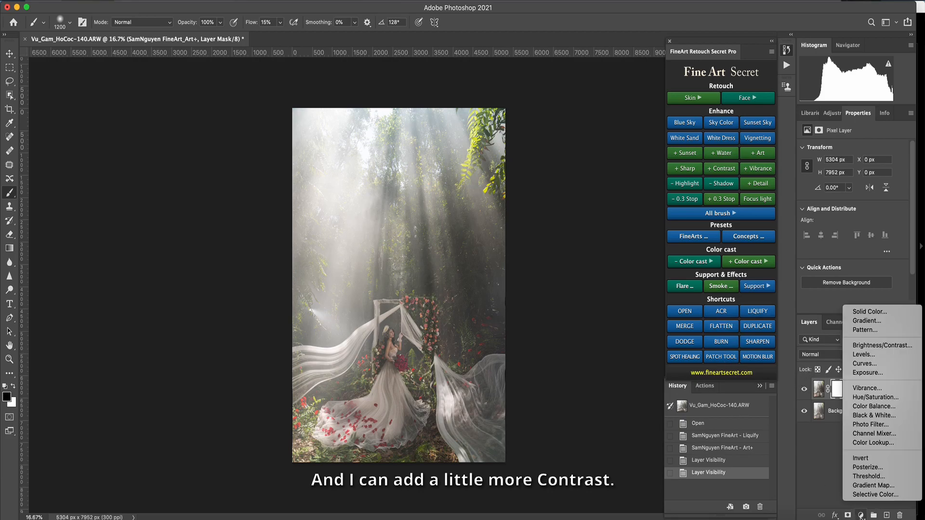
click(877, 346)
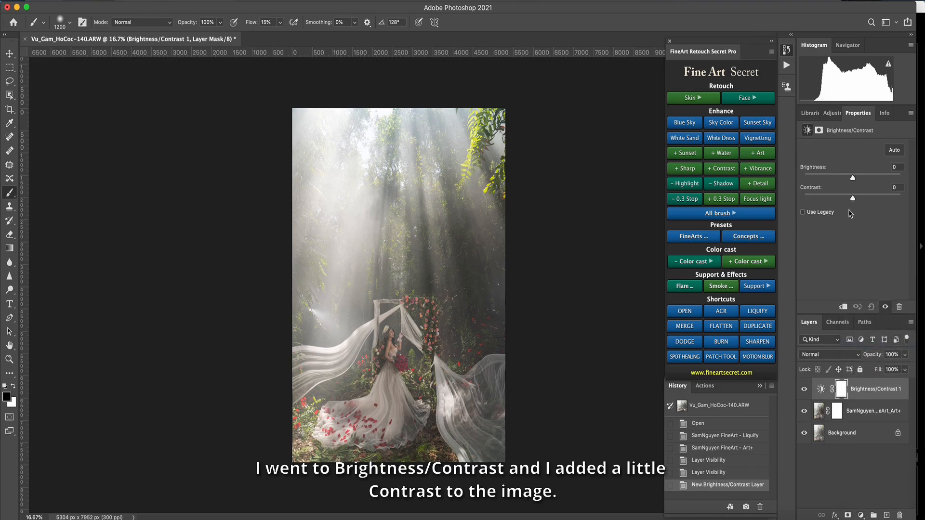
drag(853, 201, 860, 199)
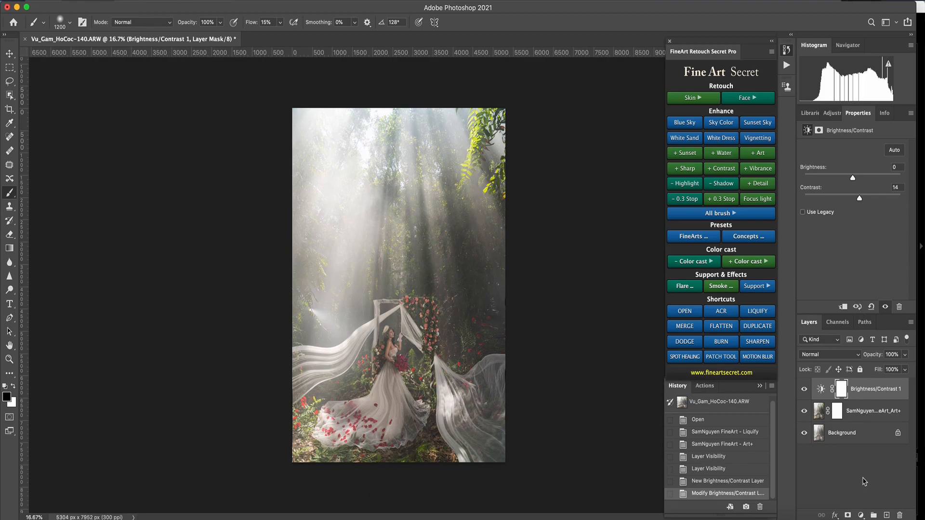
Group the Art and Brightness/Contrast layers and compare the photo with and without the group
click(863, 412)
key(super+g)
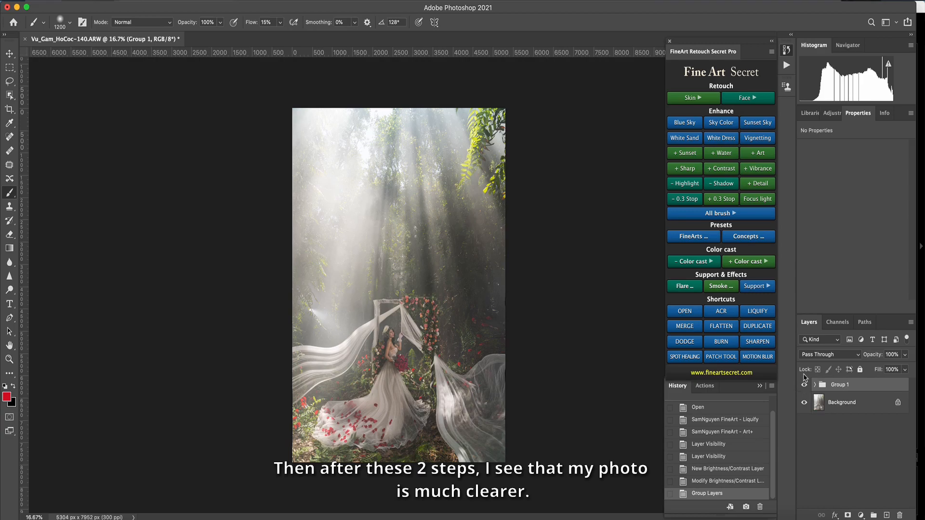
click(804, 385)
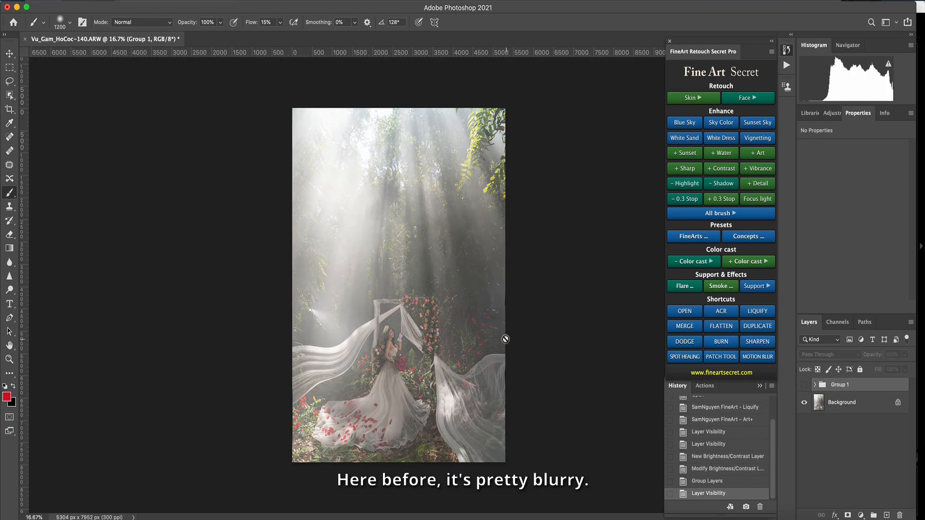
click(804, 386)
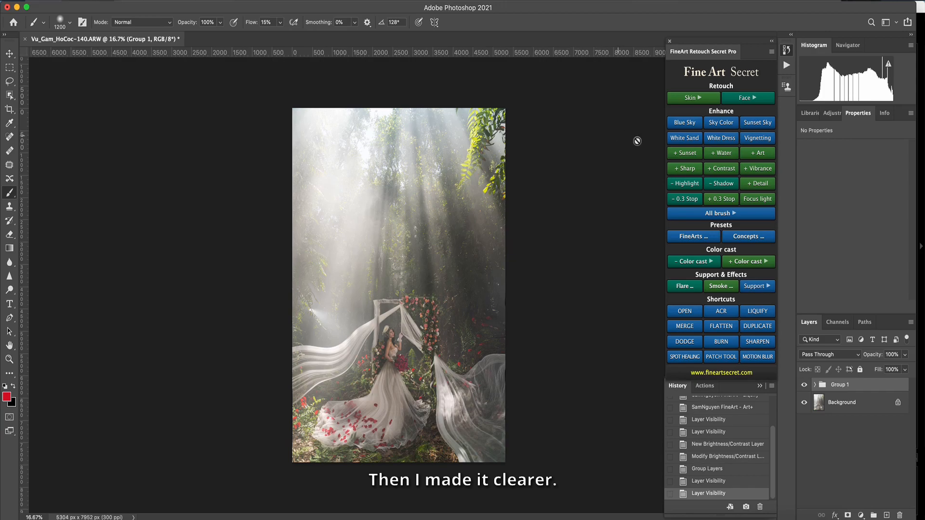
Apply the White Skin 3 effect and paint it onto the bride's face, arms and chest with a brush of about 250
click(699, 98)
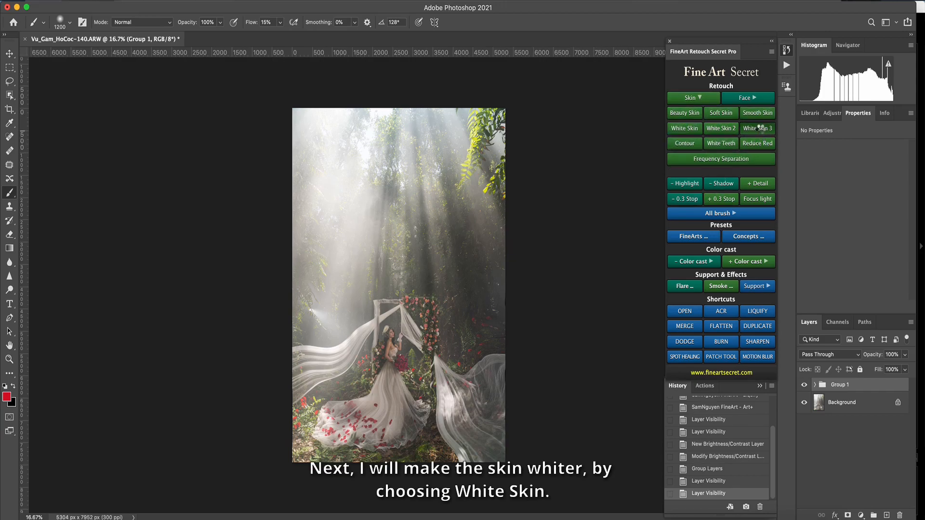
click(755, 130)
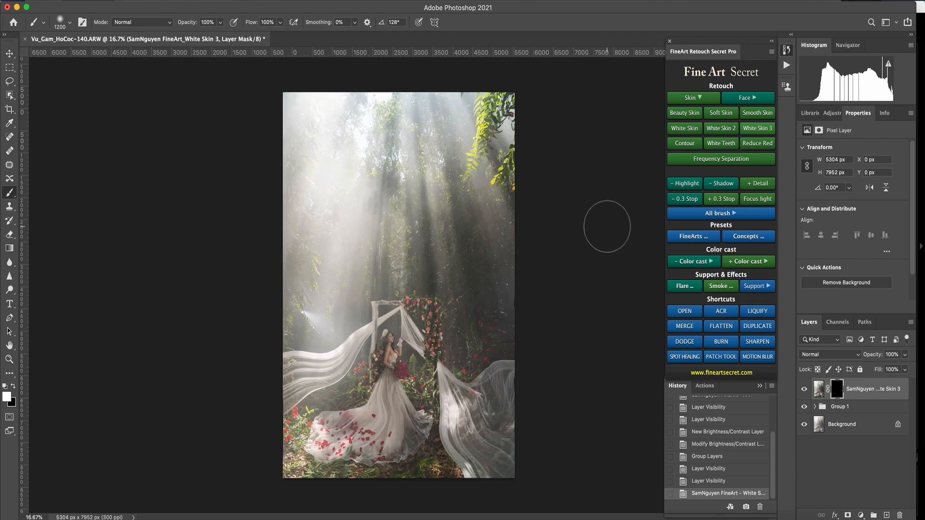
key(bracketleft)
key(bracketleft)
key(bracketleft)
key(bracketleft)
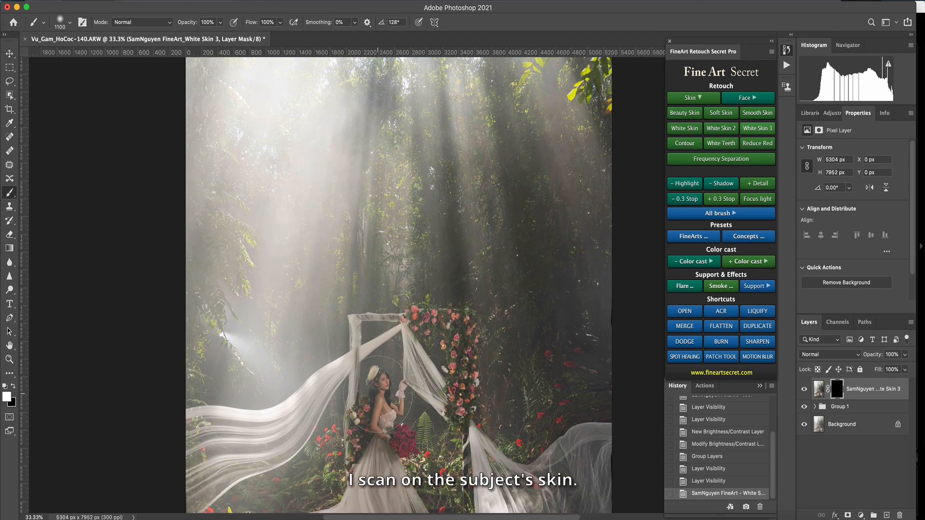
key(bracketleft)
key(bracketleft)
key(bracketleft)
key(bracketleft)
key(bracketleft)
key(bracketleft)
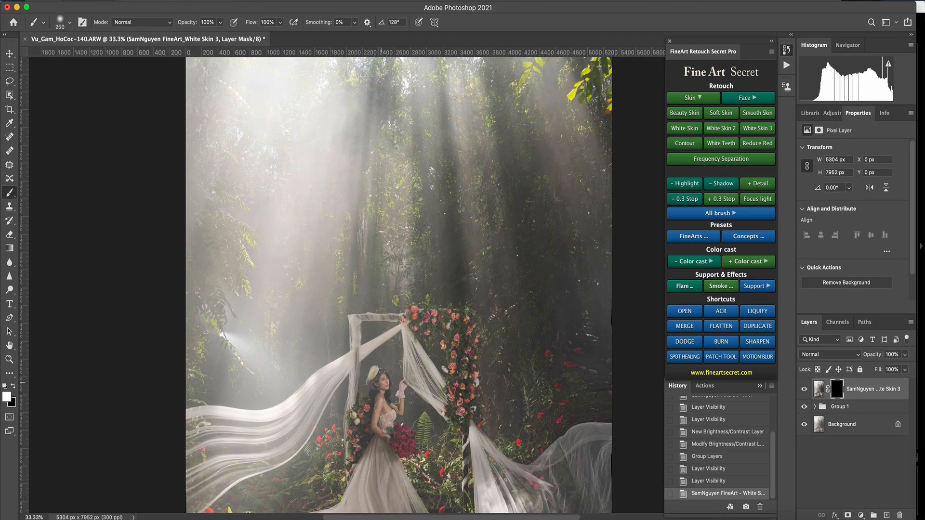
key(bracketleft)
click(374, 400)
click(392, 403)
key(bracketleft)
key(bracketright)
click(384, 394)
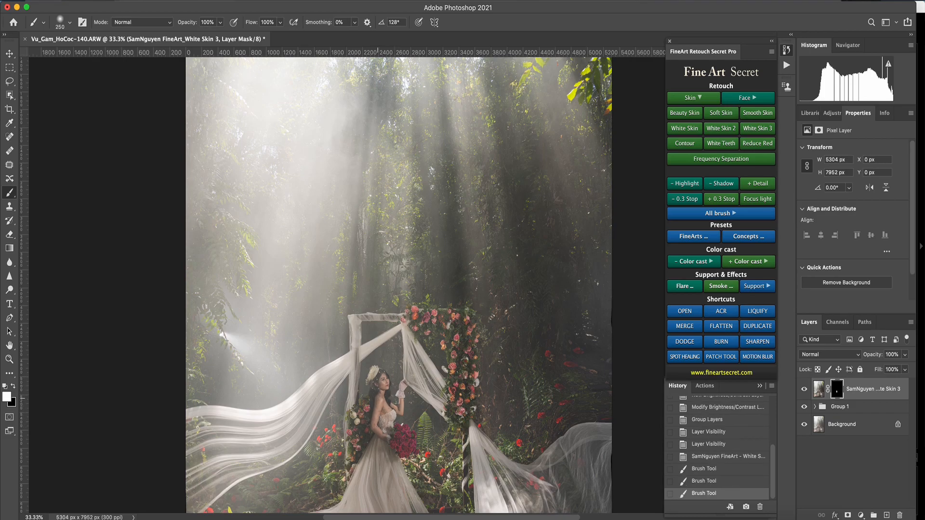
click(381, 405)
key(bracketright)
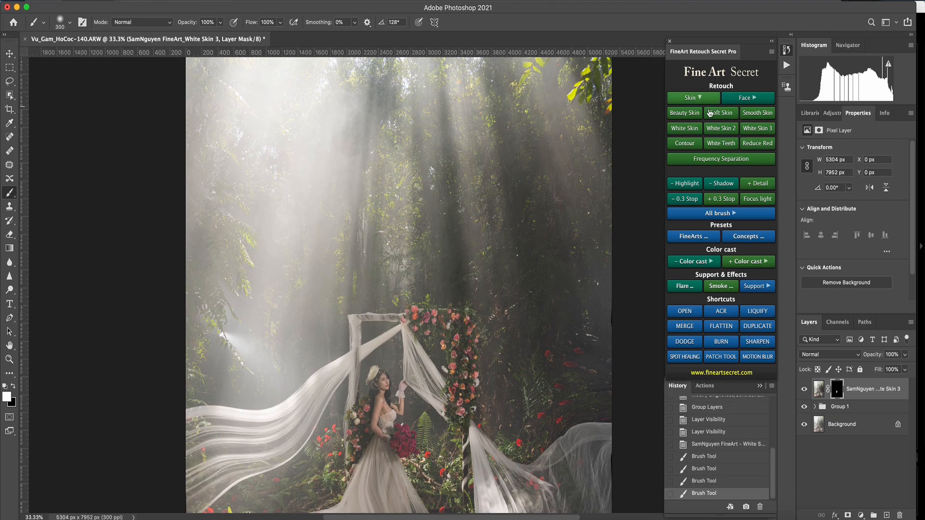
Add the + Contrast brush effect and paint it over the bride and her bouquet with a small brush
click(698, 99)
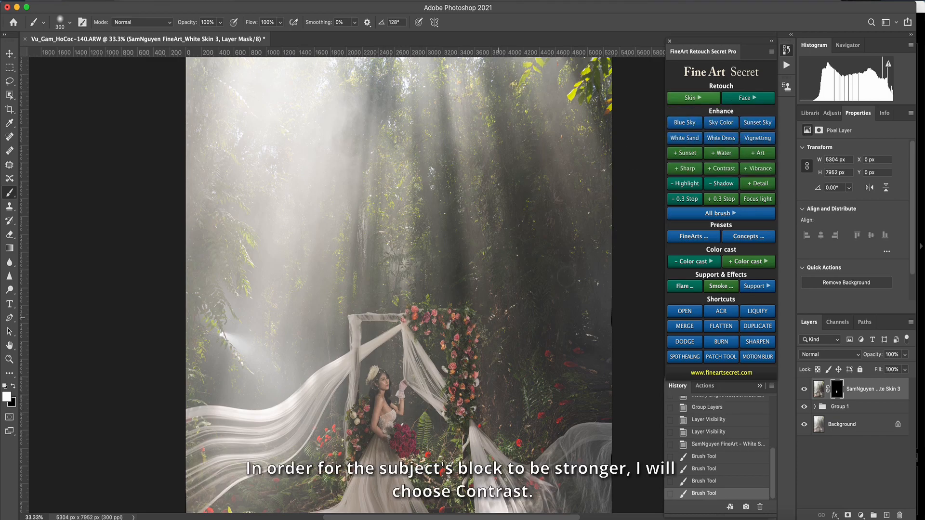
click(721, 213)
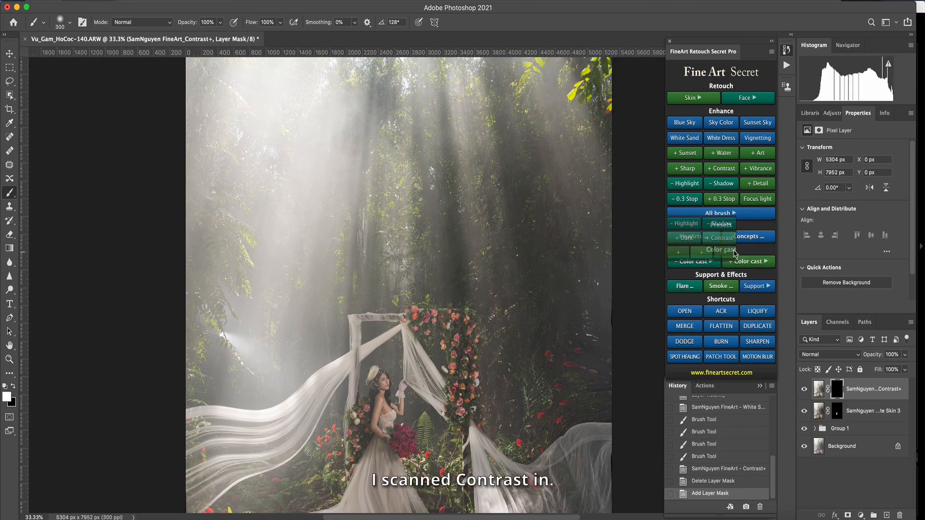
key(bracketleft)
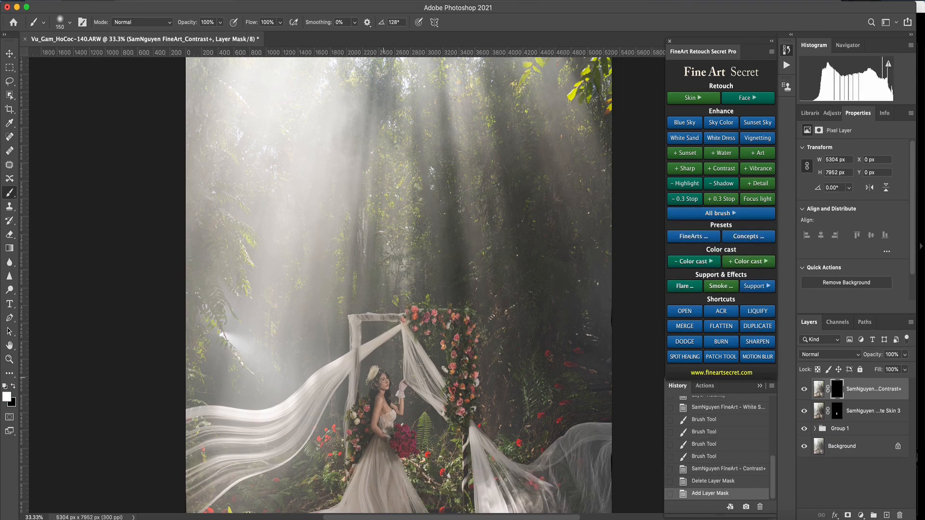
drag(385, 378, 388, 418)
key(bracketright)
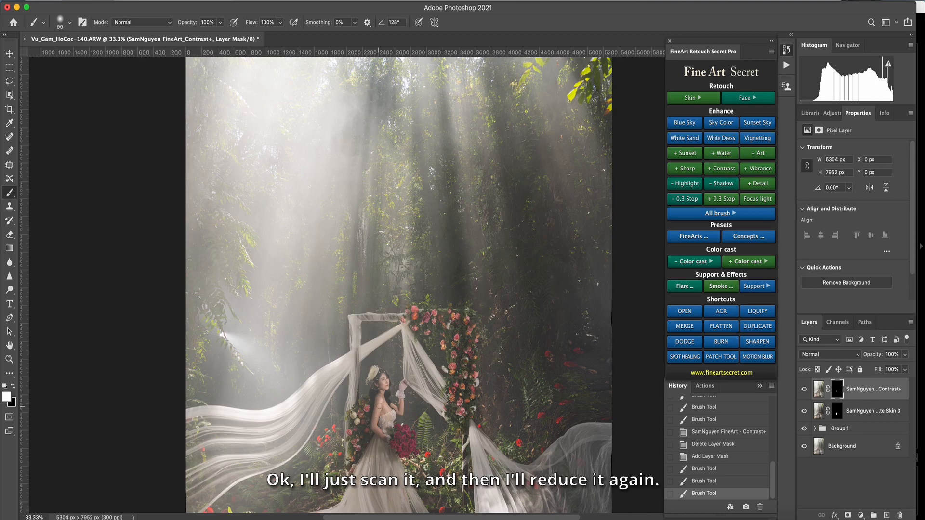
click(399, 440)
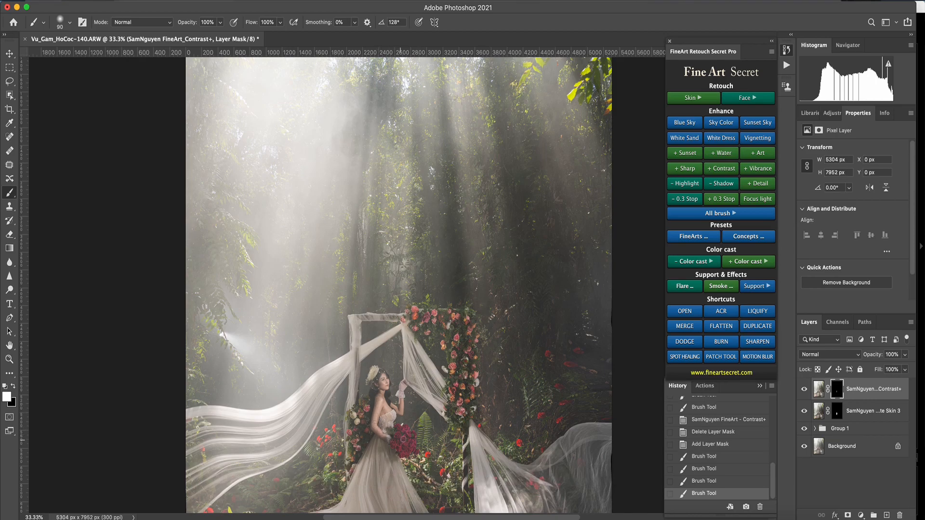
Set the Contrast+ layer's opacity to 58%
drag(388, 431, 394, 279)
click(904, 355)
drag(886, 368, 886, 370)
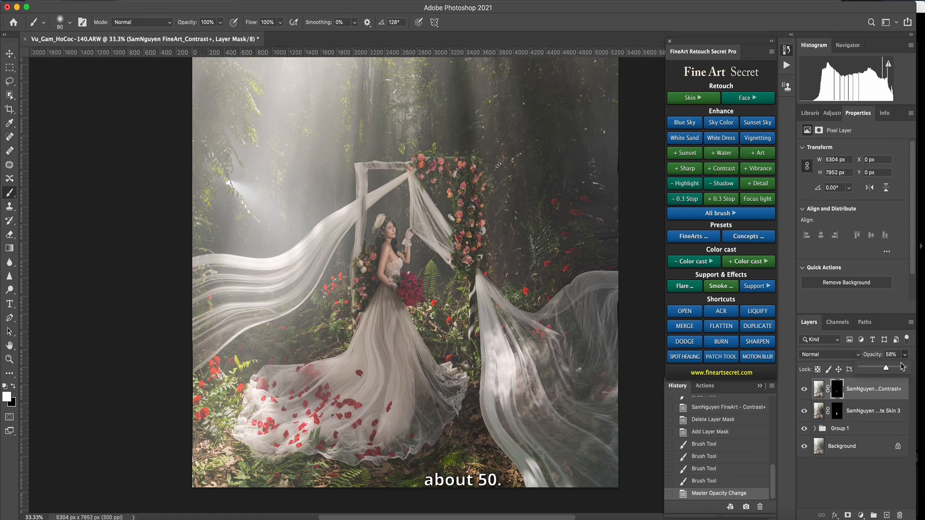
Mask the added contrast off the bride's face and hair, comparing the photo with and without the Contrast+ layer
click(804, 389)
click(804, 389)
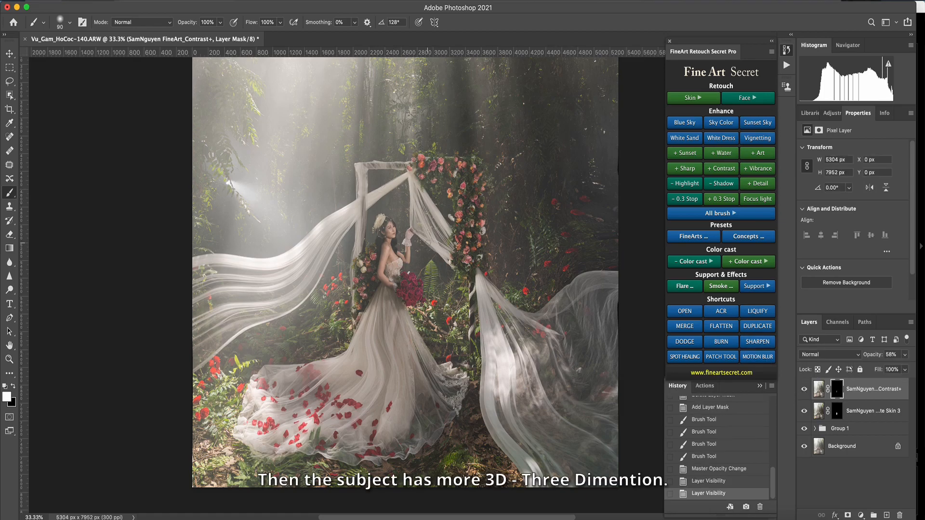
key(x)
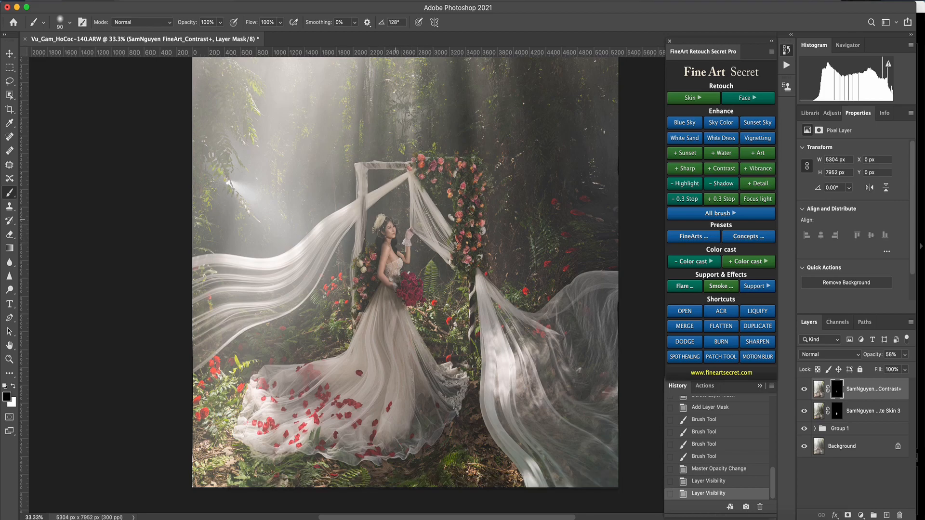
drag(384, 211, 401, 220)
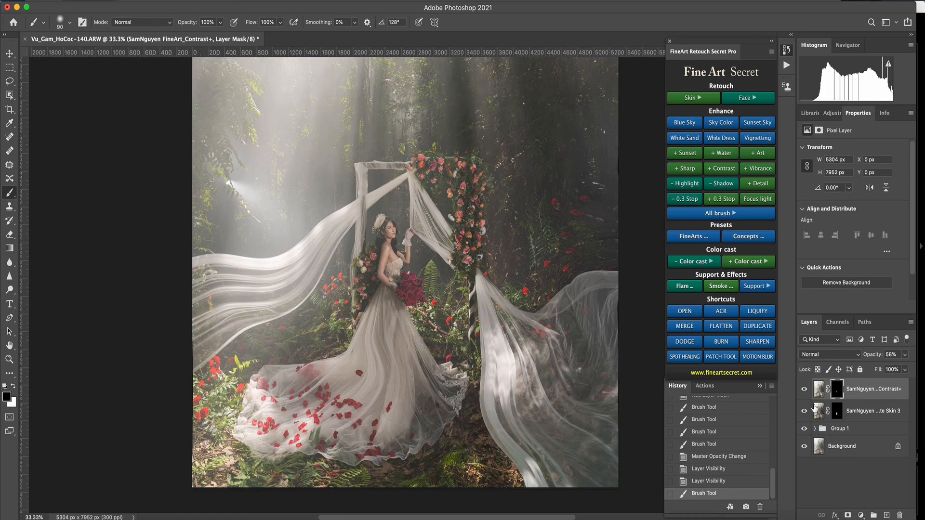
click(804, 388)
click(804, 389)
Add a second + Contrast brush effect on its own layer and paint it over the folds of the bride's skirt
key(x)
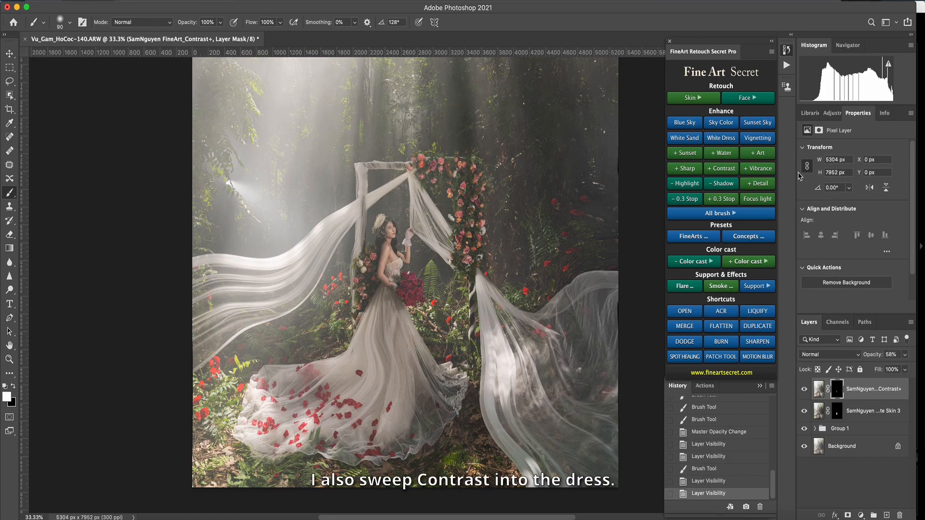
click(723, 213)
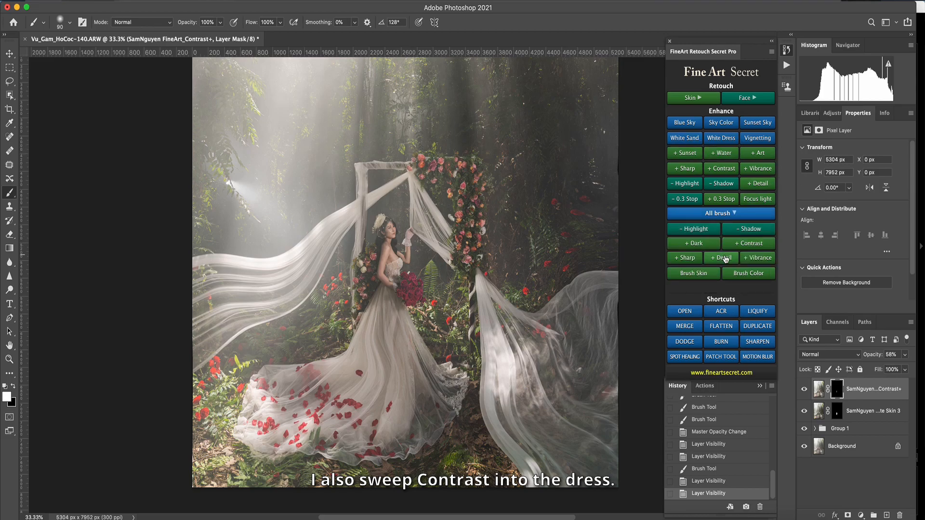
click(737, 247)
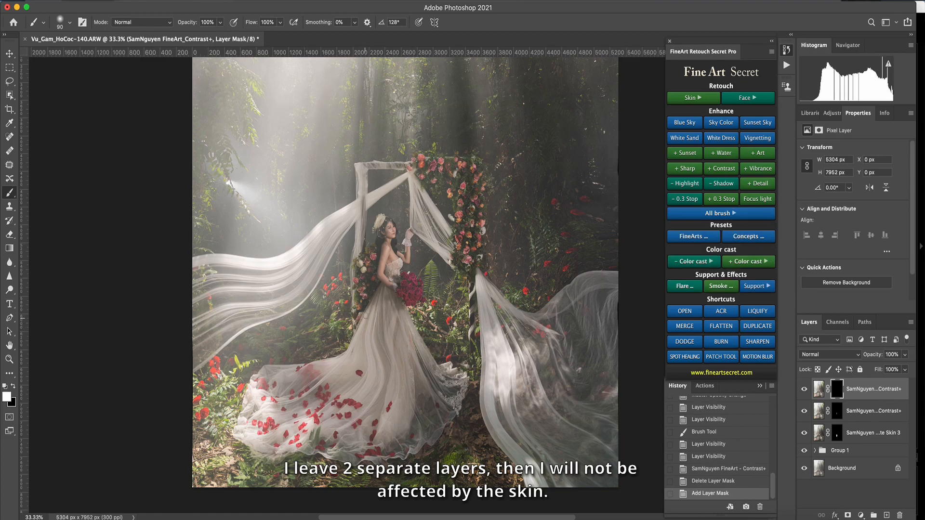
mouse_move(382, 289)
mouse_down()
mouse_move(357, 400)
mouse_move(332, 419)
mouse_up()
mouse_move(377, 344)
mouse_down()
mouse_move(330, 435)
mouse_move(384, 386)
mouse_move(383, 460)
mouse_up()
mouse_move(404, 318)
mouse_down()
mouse_move(405, 342)
mouse_move(348, 351)
mouse_move(279, 405)
mouse_up()
mouse_move(358, 385)
mouse_down()
mouse_move(263, 435)
mouse_move(289, 448)
mouse_up()
drag(304, 369, 279, 396)
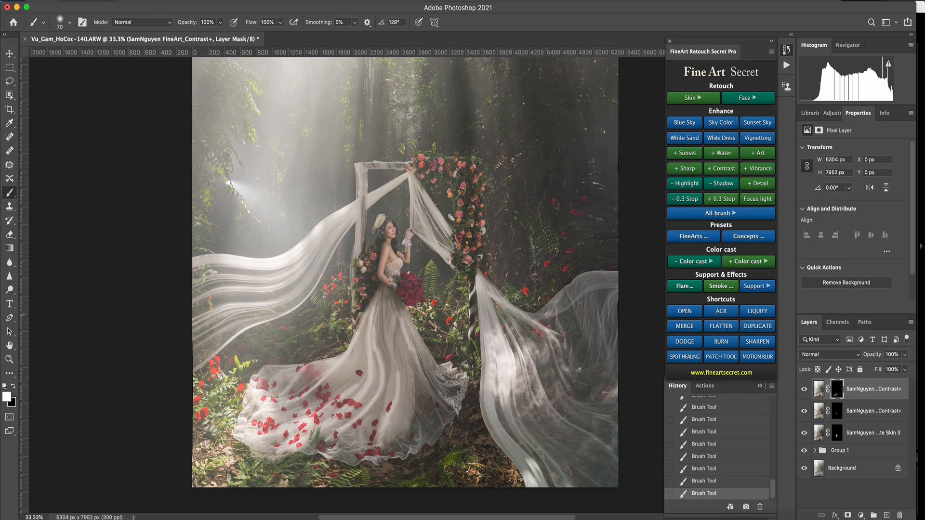
Paint the second contrast effect over both flowing veils and the draped wooden frame with a brush of about 70
drag(486, 402, 537, 480)
drag(512, 415, 570, 469)
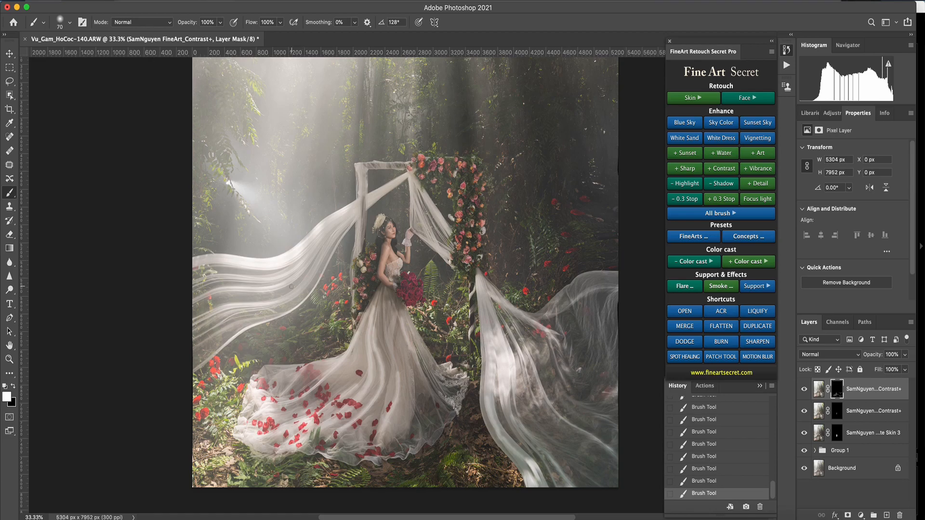
drag(393, 185, 317, 260)
drag(348, 211, 300, 256)
drag(359, 166, 364, 280)
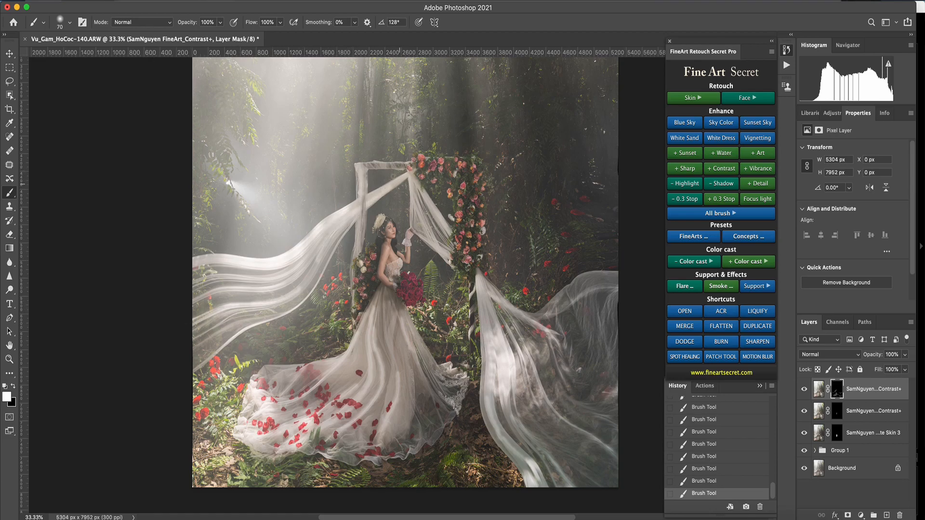
drag(378, 166, 429, 166)
Set the second Contrast+ layer's opacity to 35% and compare the photo with and without it
key(super+minus)
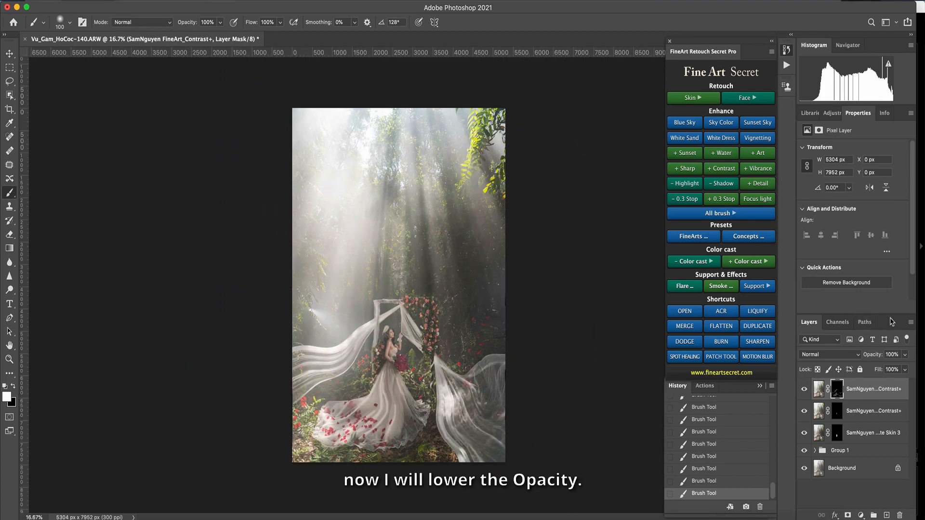
click(904, 355)
drag(904, 368, 876, 370)
click(803, 390)
click(803, 390)
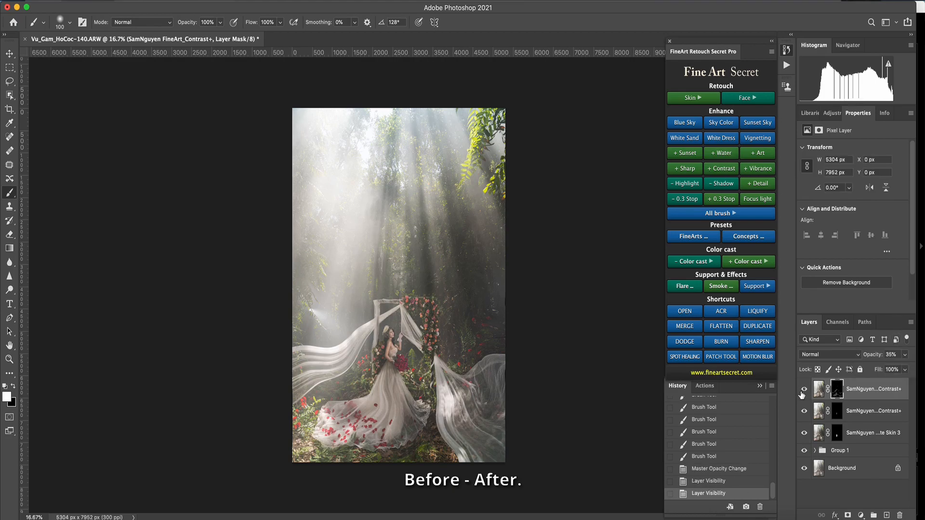
Group and merge all layers above the Background into one layer, and compare the photo with and without it
click(850, 451)
key(super+e)
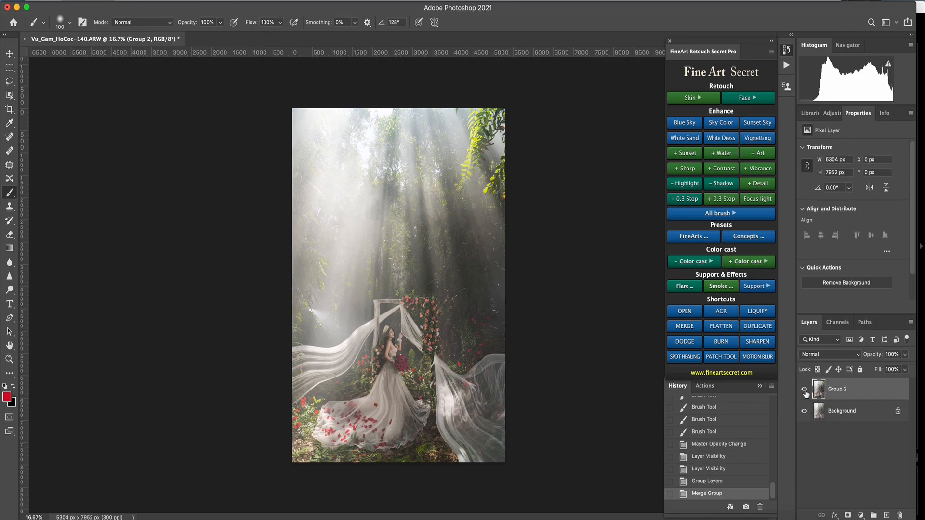
click(804, 389)
click(804, 390)
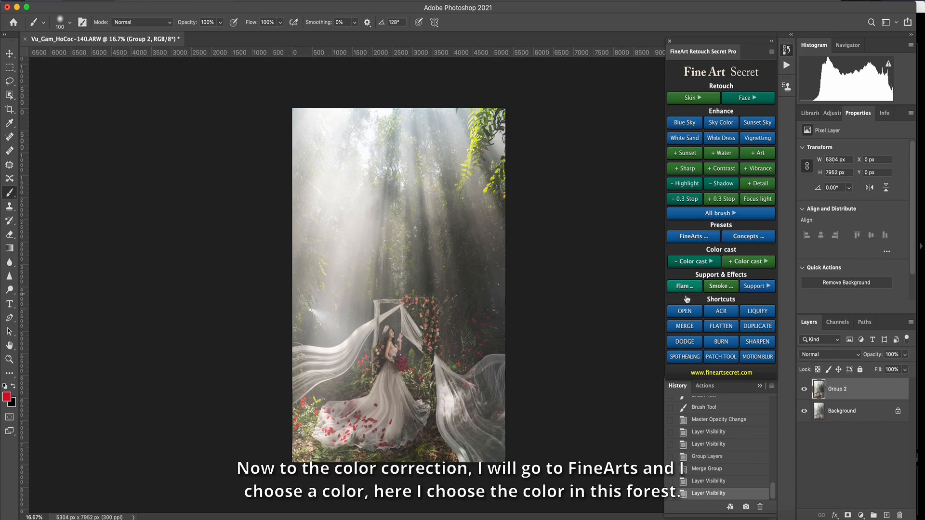
Apply the Forest -Green FineArt color preset and compare the photo with and without it
click(694, 239)
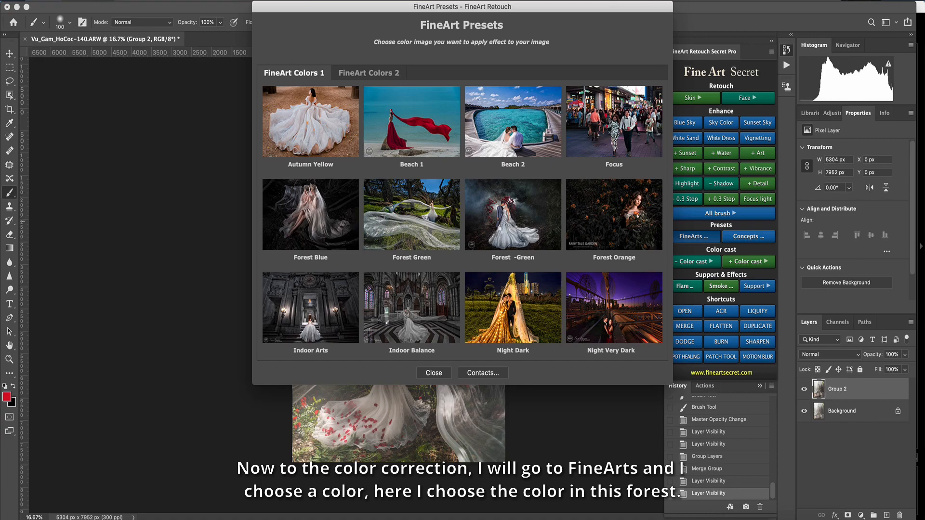
click(496, 231)
click(803, 389)
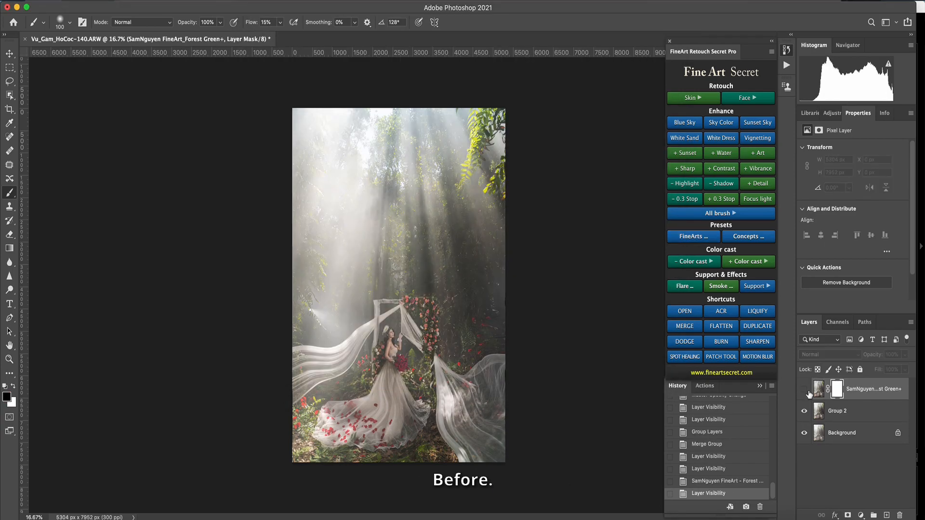
click(804, 389)
click(803, 389)
click(803, 390)
click(803, 389)
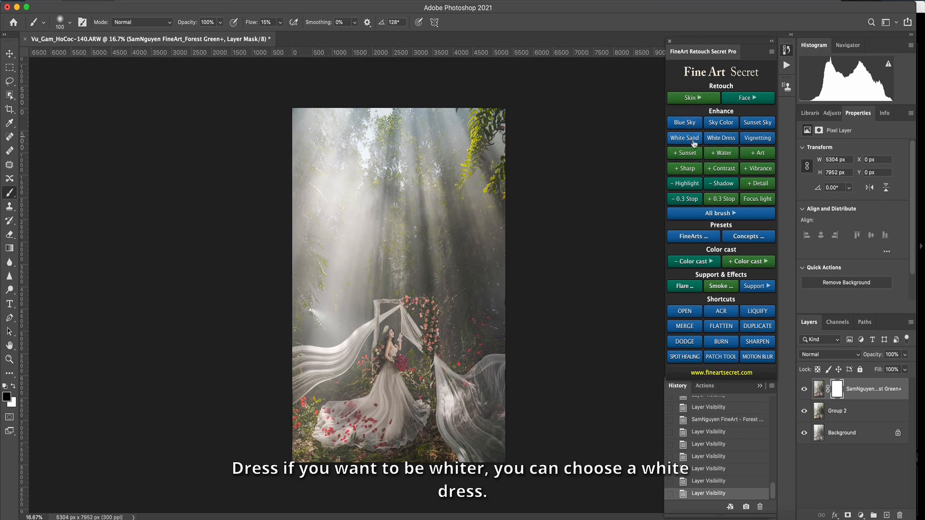
Apply the White Dress effect and set its layer opacity to 34%
click(719, 139)
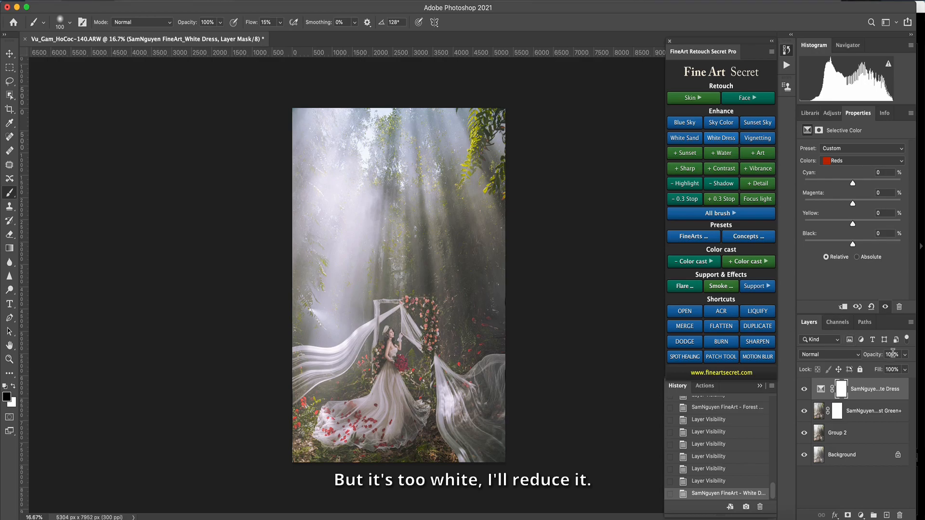
drag(905, 355, 875, 369)
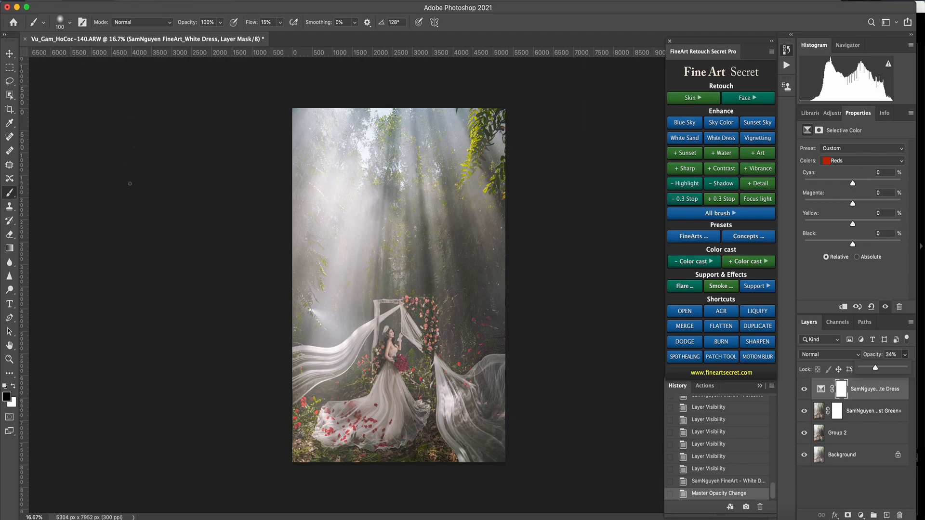
Mask the White Dress effect off the forest above the bride with a black brush of size 2700 at 100% flow
click(280, 23)
drag(281, 35, 403, 43)
key(])
key(])
key(])
key(])
key(])
key(])
key(])
key(])
key(])
key(])
key(])
key(])
key(])
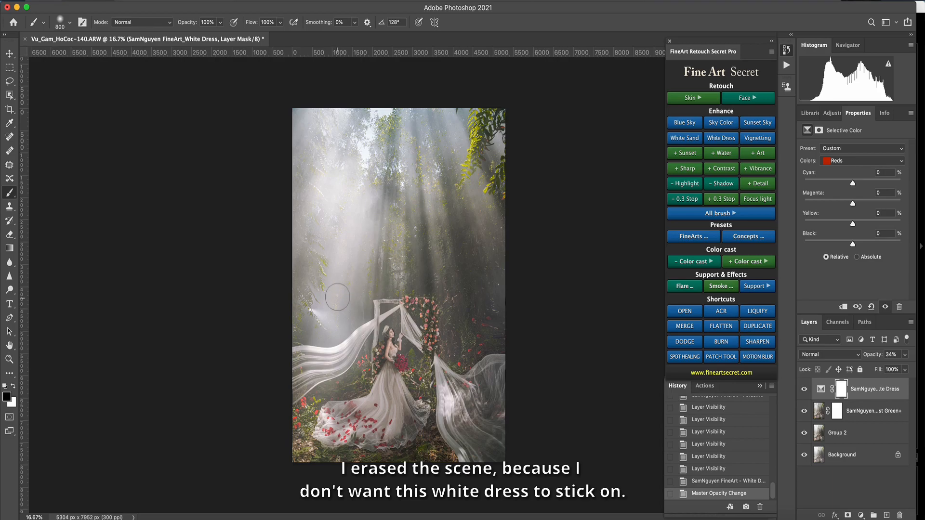
key(])
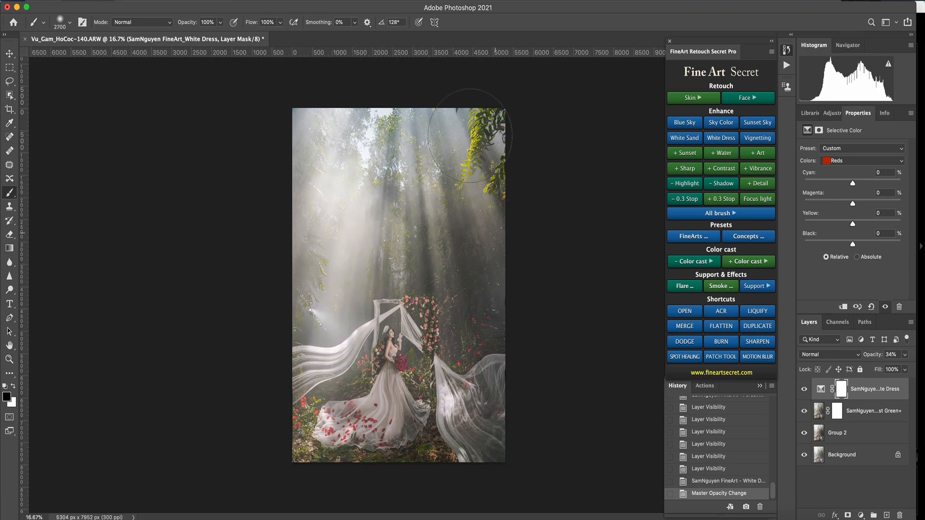
mouse_move(489, 258)
mouse_down()
mouse_move(433, 144)
mouse_move(299, 269)
mouse_move(351, 217)
mouse_move(366, 226)
mouse_up()
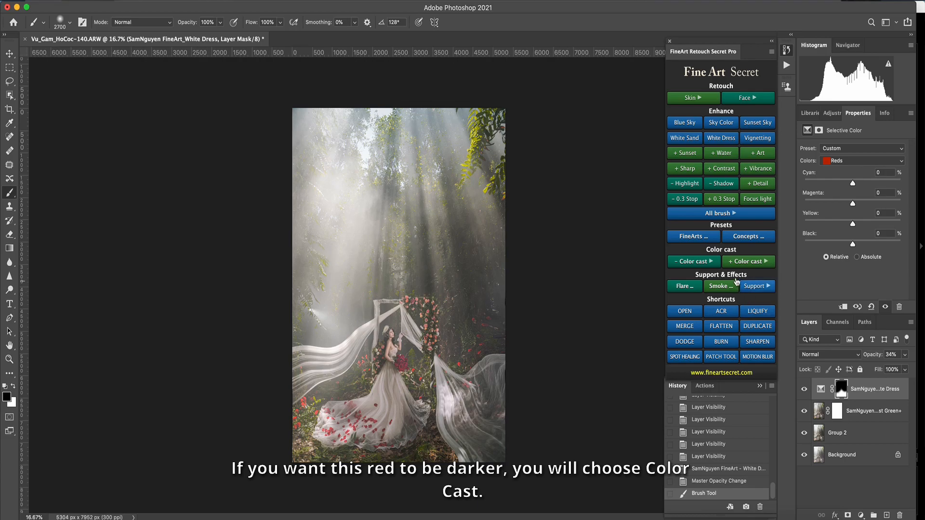
Apply the + Red color cast to deepen the reds and set its layer opacity to 43%
click(748, 263)
click(693, 280)
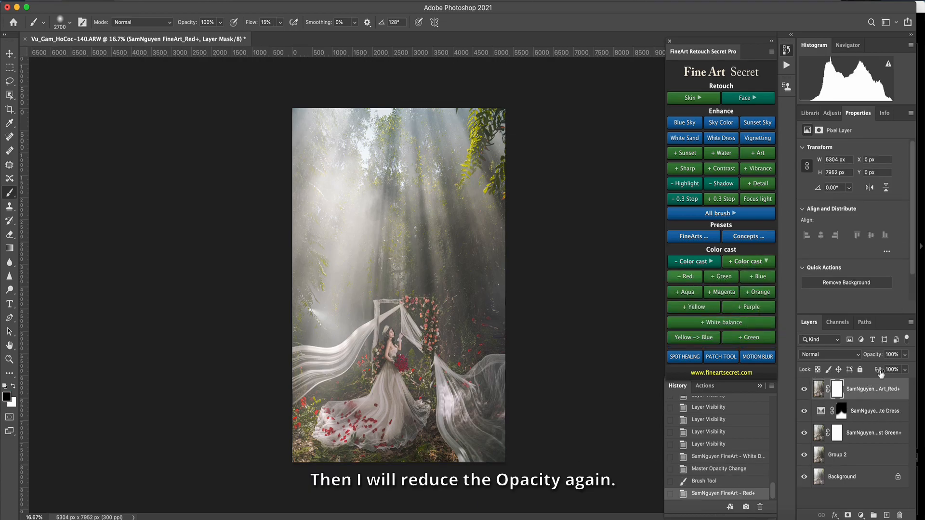
click(909, 354)
drag(906, 368, 880, 369)
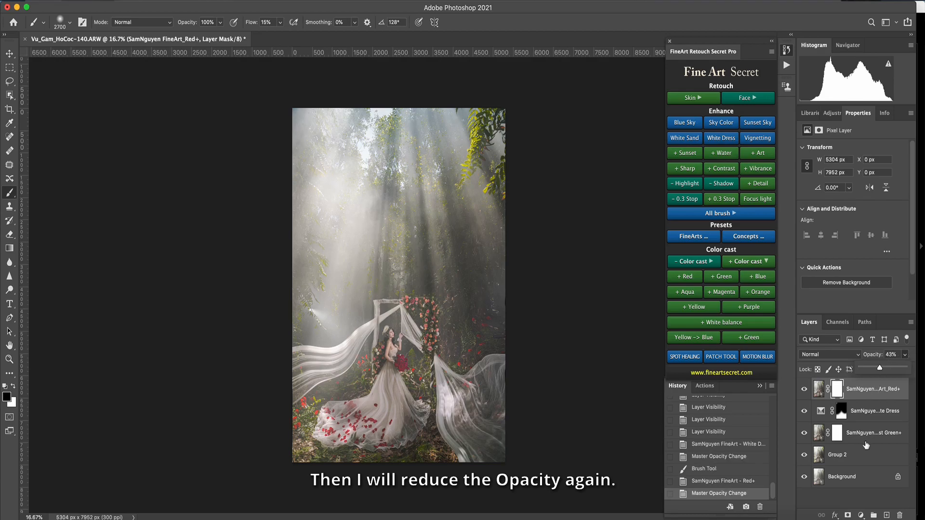
Group all layers above the Background and compare the photo with and without the group
shift+click(857, 455)
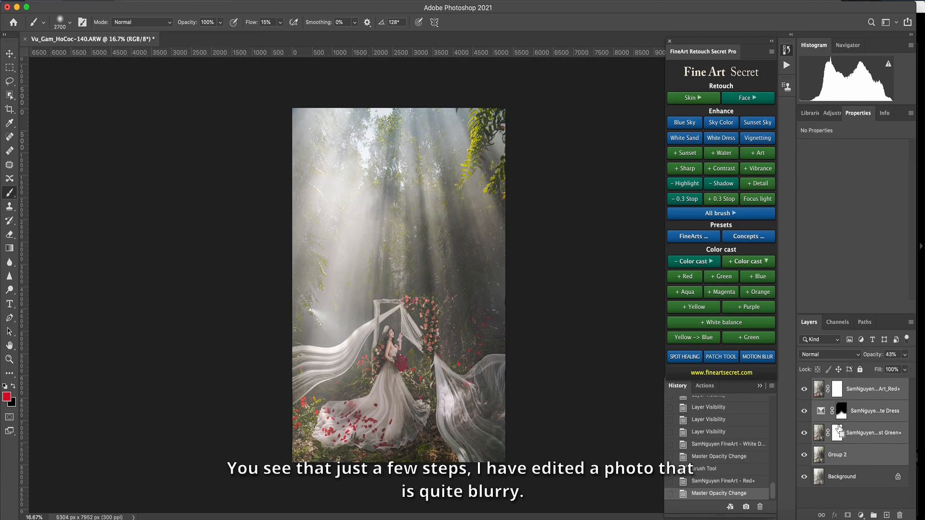
key(super+g)
click(804, 386)
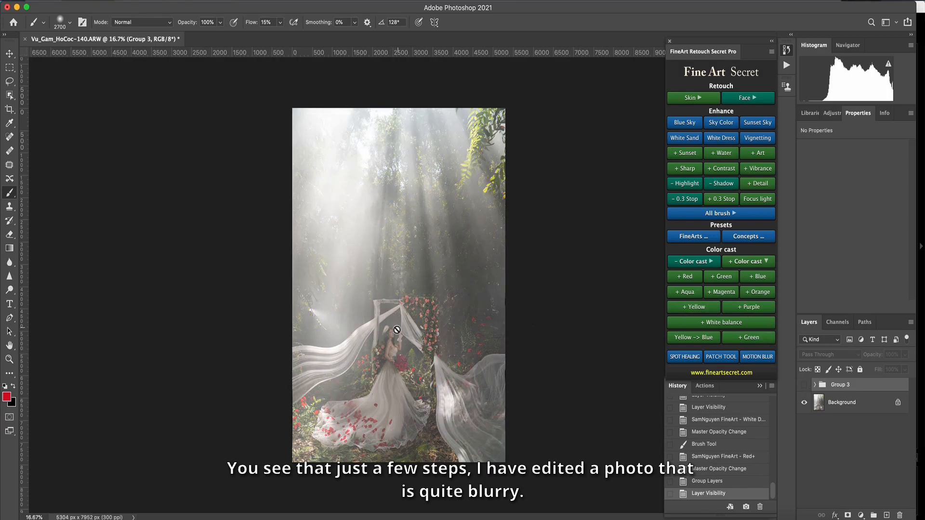
click(804, 385)
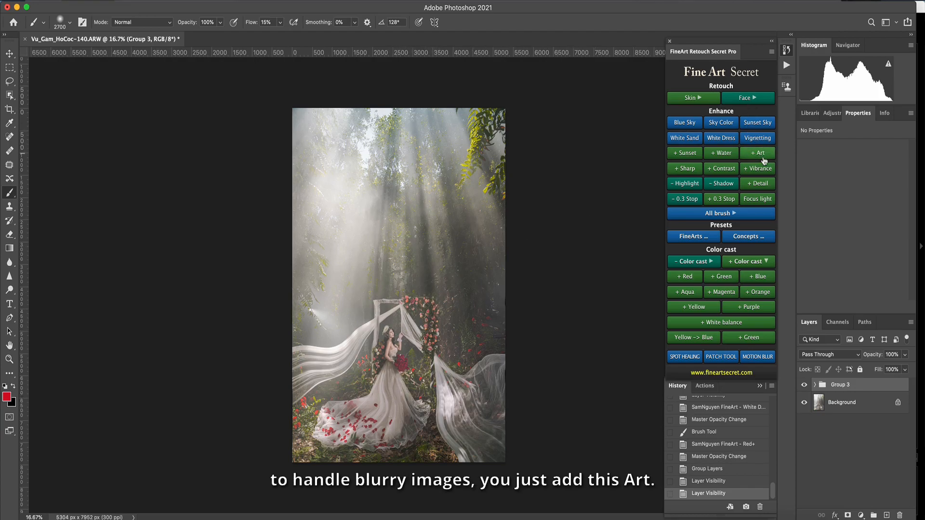
Apply the + Detail effect to sharpen the photo and compare the result with and without its layer
click(759, 187)
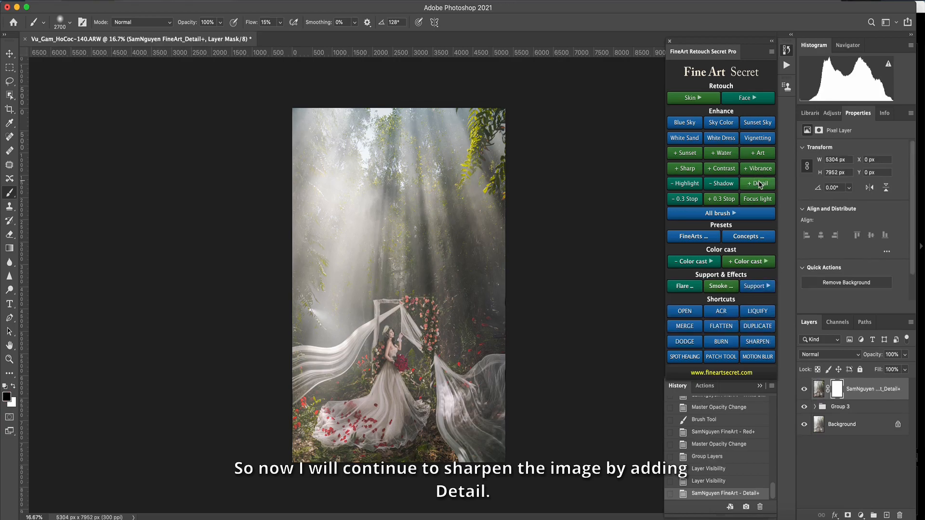
click(804, 388)
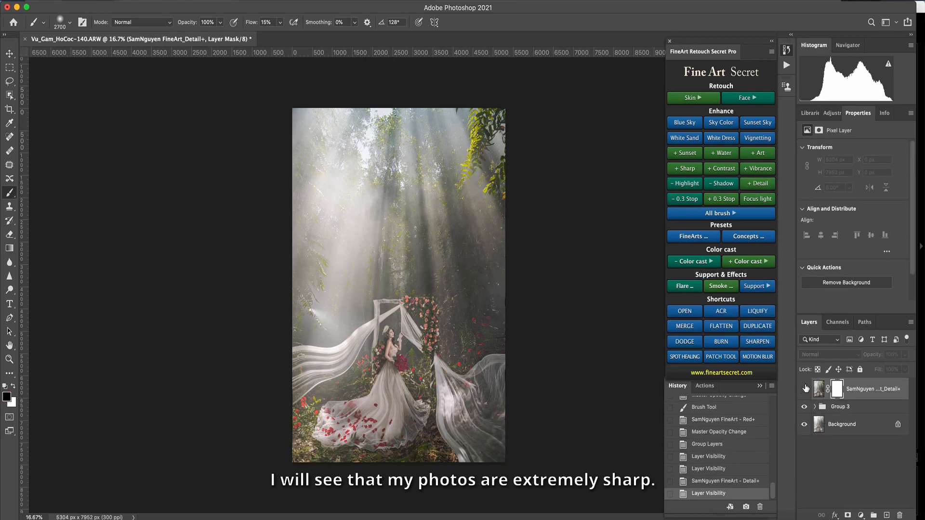
click(804, 389)
click(804, 390)
click(804, 389)
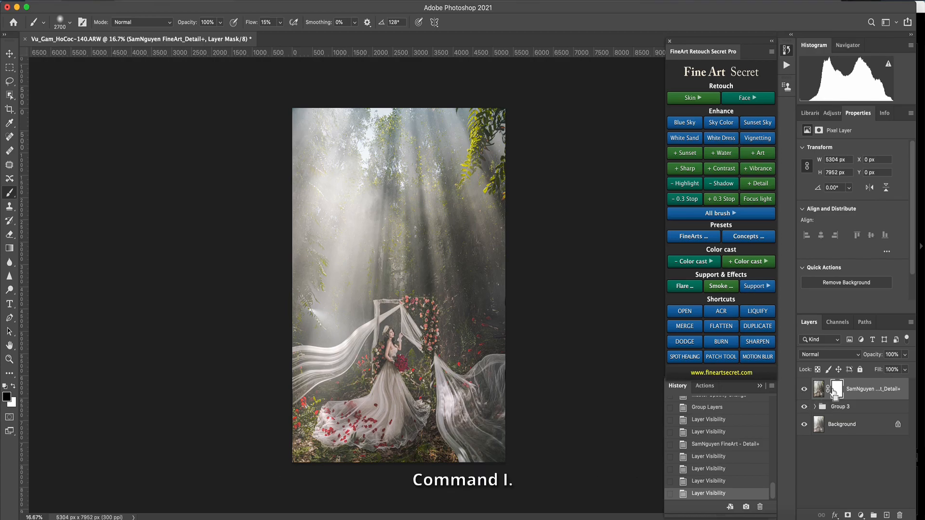
Invert the Detail+ mask and paint the detail back over the bride, dress and veils with a white brush of 2200 at 71% flow
key(super+i)
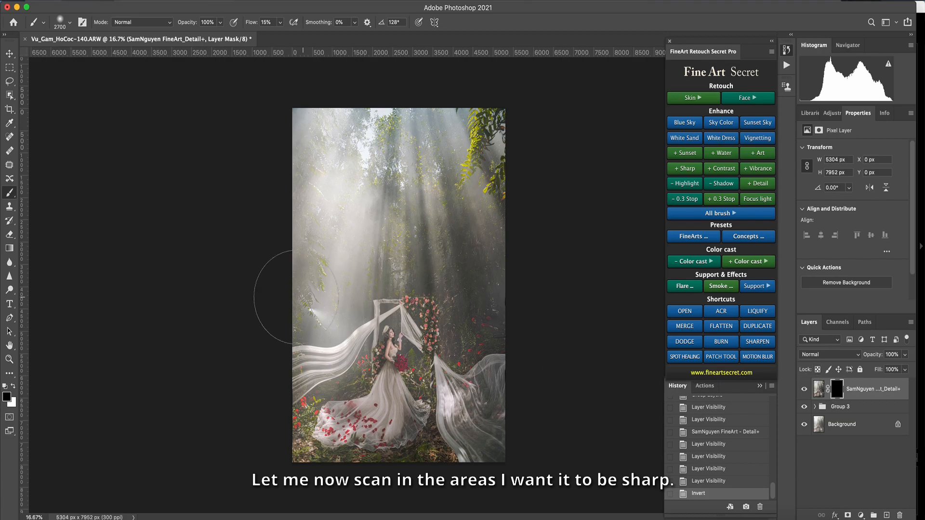
click(278, 22)
drag(283, 36, 305, 36)
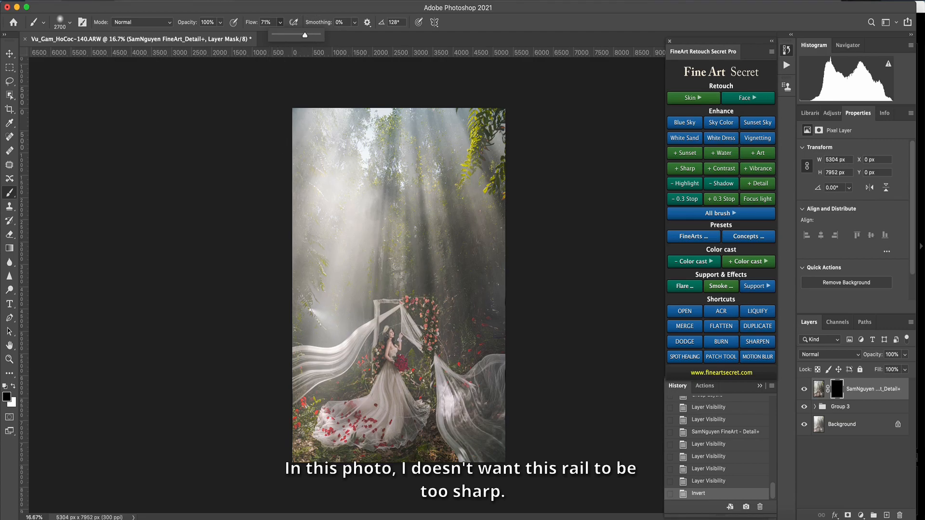
click(403, 338)
key(bracketleft)
key(bracketleft)
key(bracketleft)
key(bracketleft)
key(bracketleft)
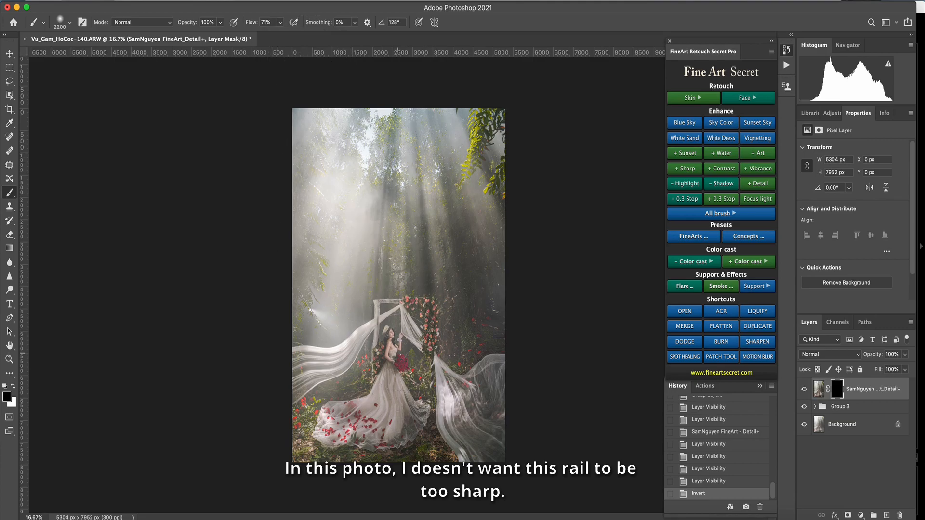
drag(386, 409, 391, 393)
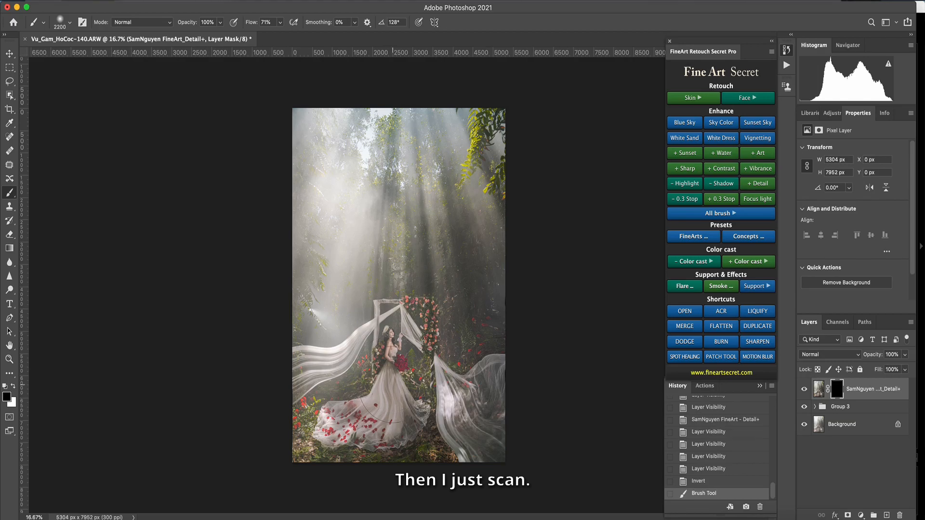
key(x)
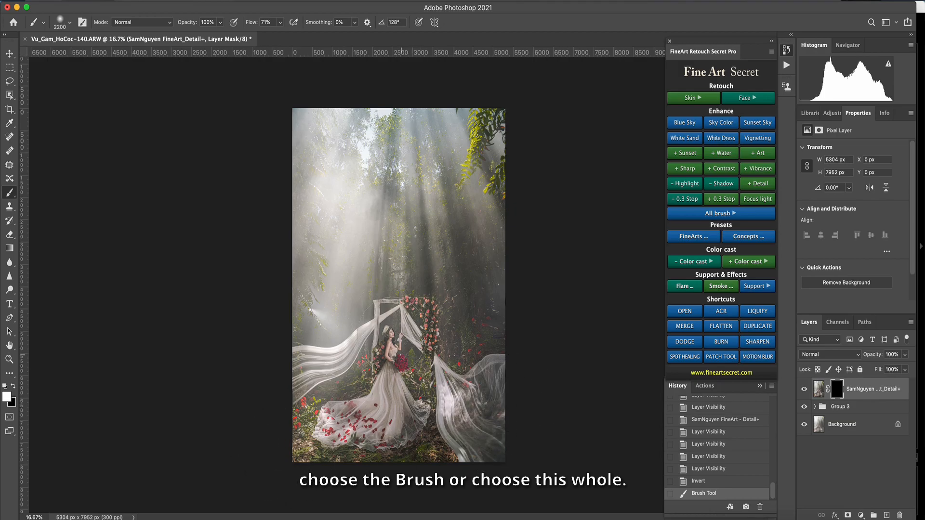
drag(409, 367, 417, 376)
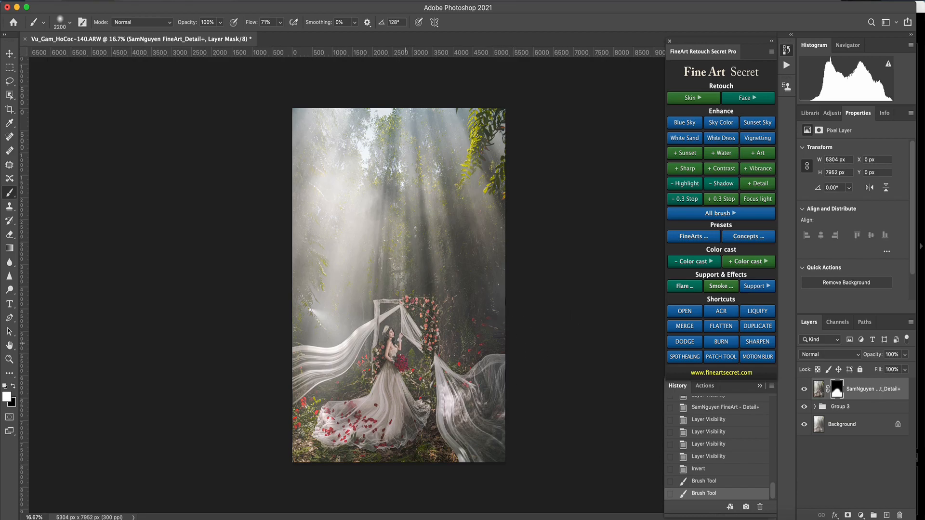
Finish painting detail into the mask beside the dress's lower edge and add another detail layer with the + Detail brush effect
click(441, 444)
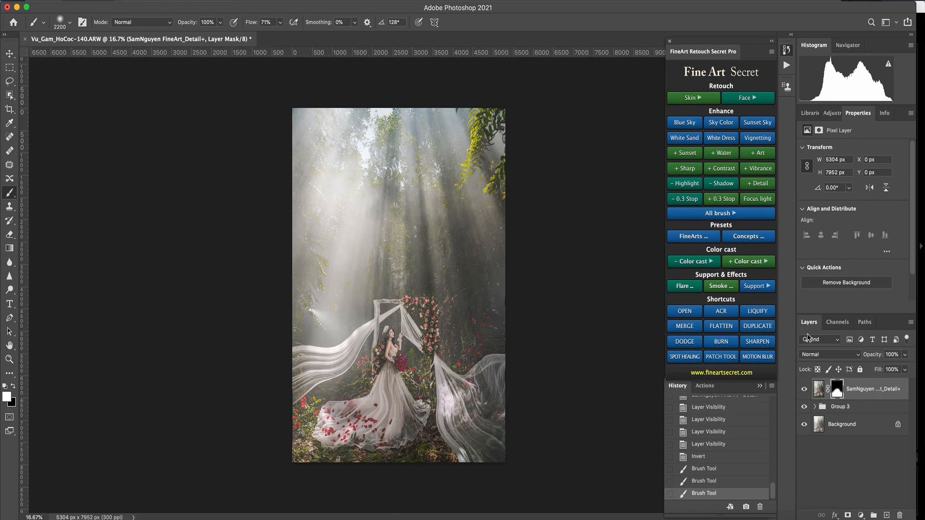
click(717, 214)
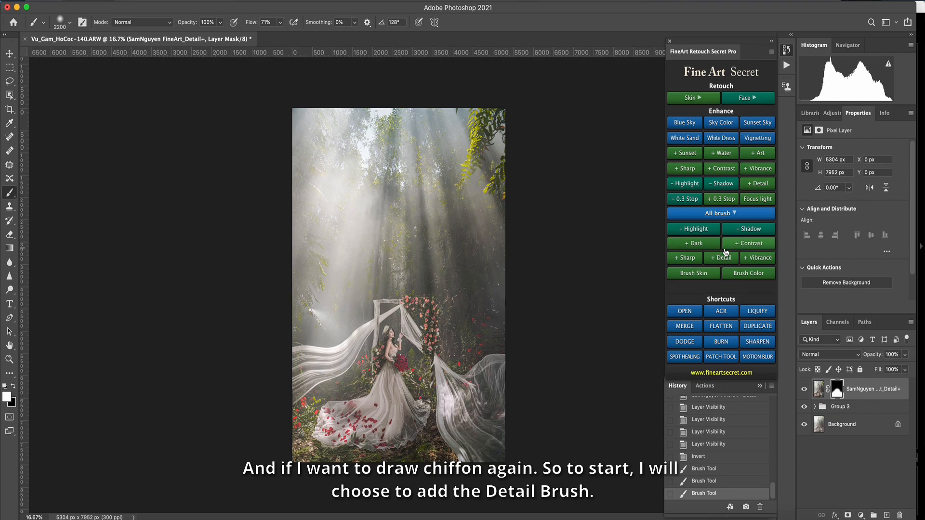
click(715, 259)
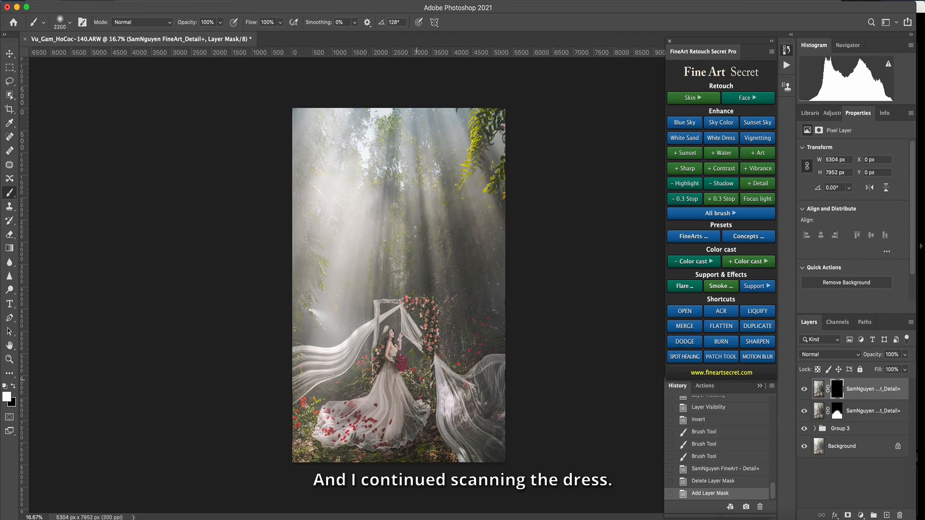
Paint extra detail onto the new layer's mask over the dress, bride, floral arch and veils, using brush sizes down to 400 at 100% flow
key(bracketleft)
key(bracketleft)
drag(412, 395, 410, 386)
key(bracketleft)
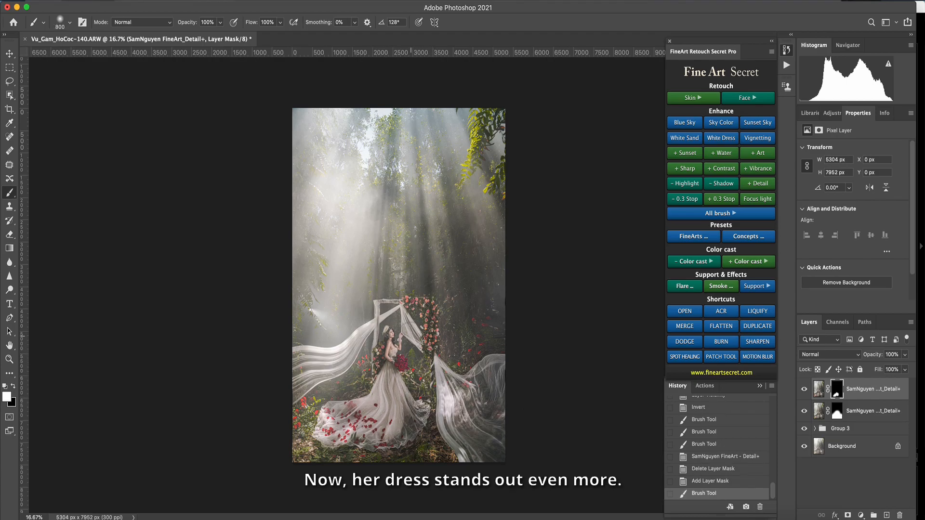
drag(406, 332, 406, 364)
drag(430, 316, 434, 345)
key(bracketright)
key(bracketright)
key(bracketright)
drag(508, 394, 450, 394)
key(bracketleft)
key(bracketleft)
mouse_move(378, 331)
mouse_down()
mouse_move(347, 361)
mouse_move(300, 357)
mouse_move(354, 342)
mouse_move(398, 309)
mouse_up()
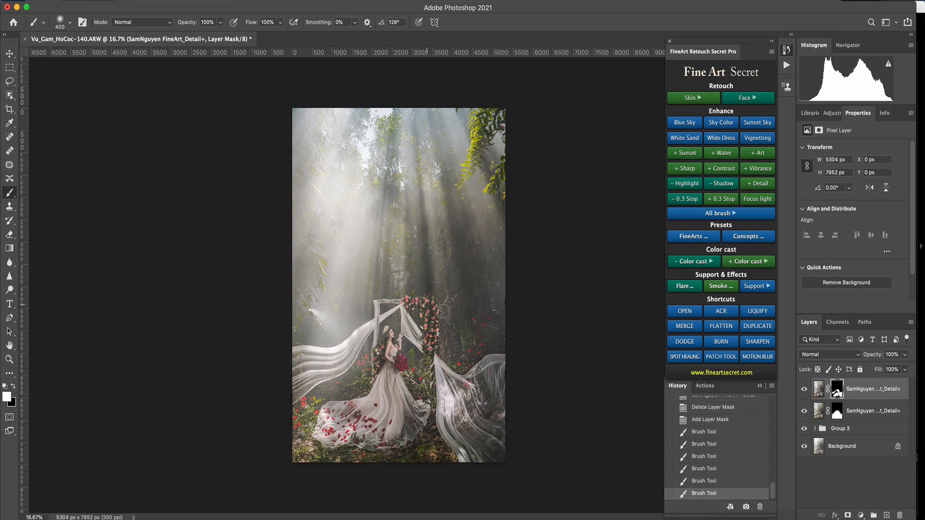
Group both Detail+ layers with Group 3 and compare the photo with and without the new group
shift+click(858, 433)
key(super+g)
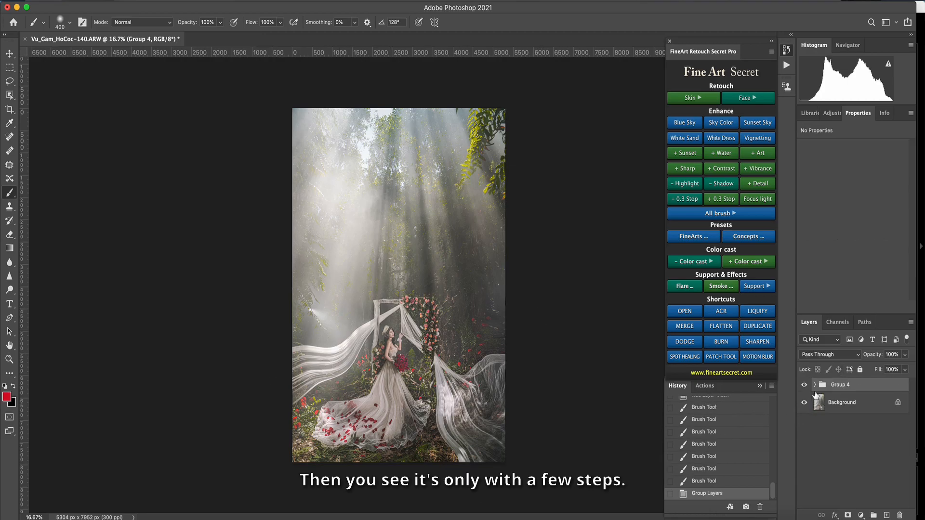
click(804, 384)
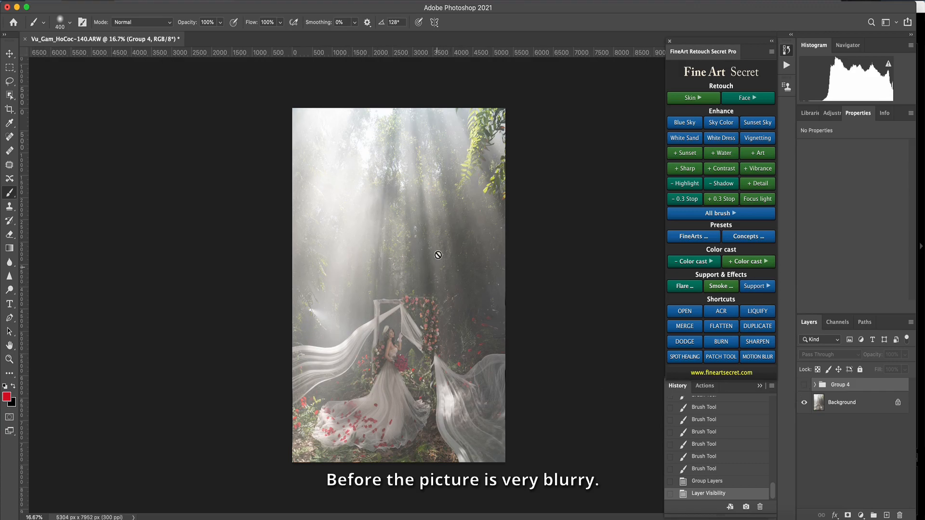
click(803, 384)
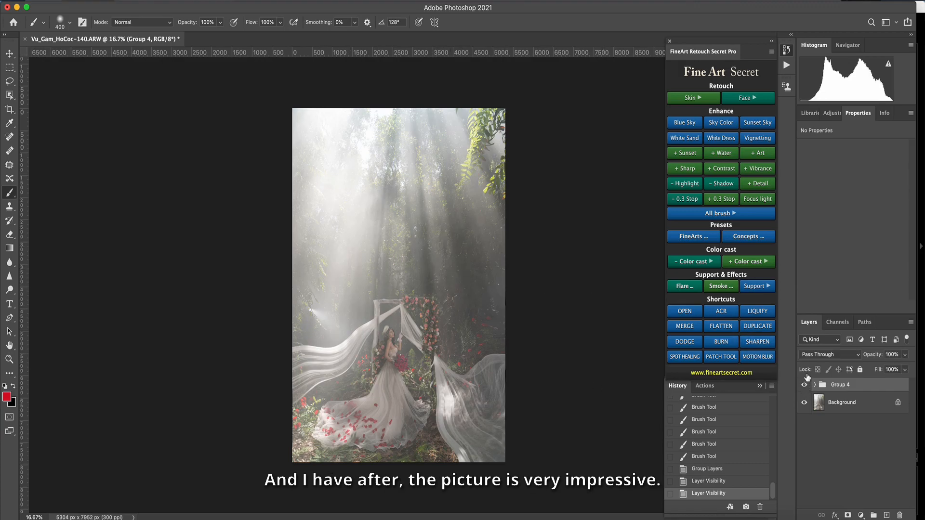